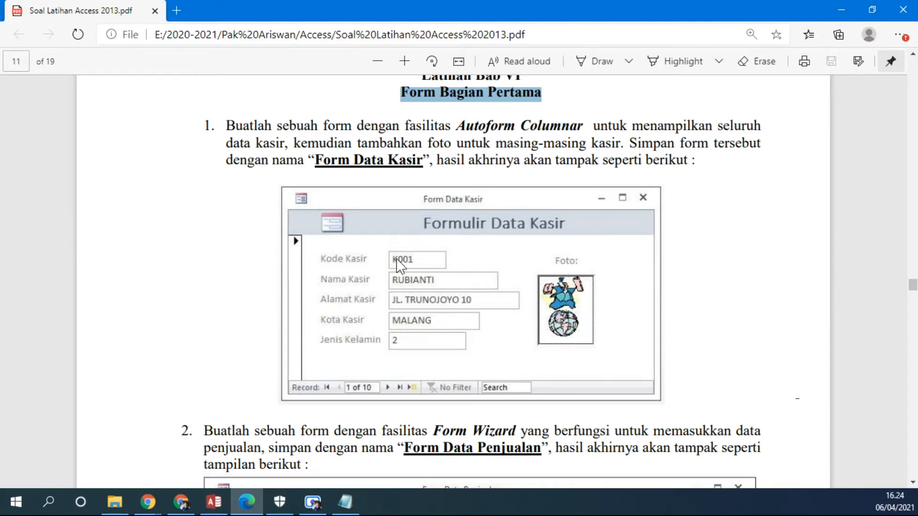
Switch to the Access database and close the three open tables.
click(213, 502)
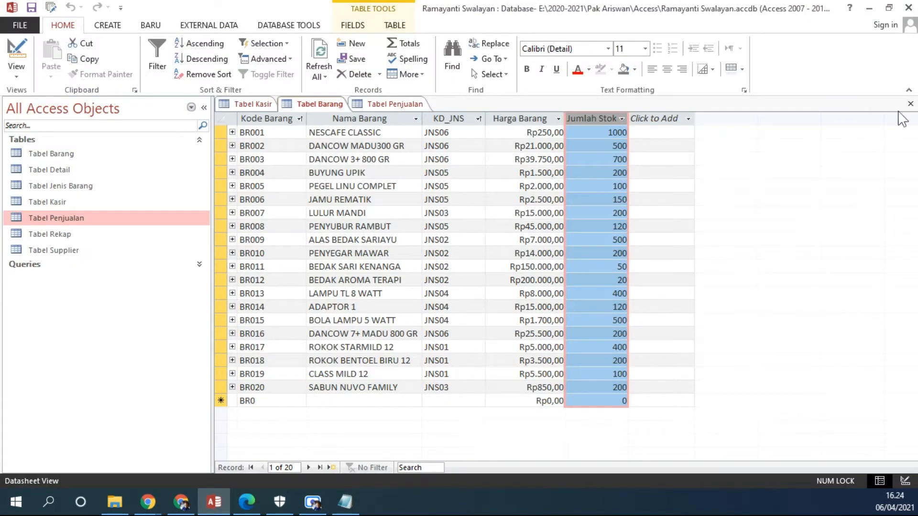
click(910, 104)
click(911, 104)
click(910, 105)
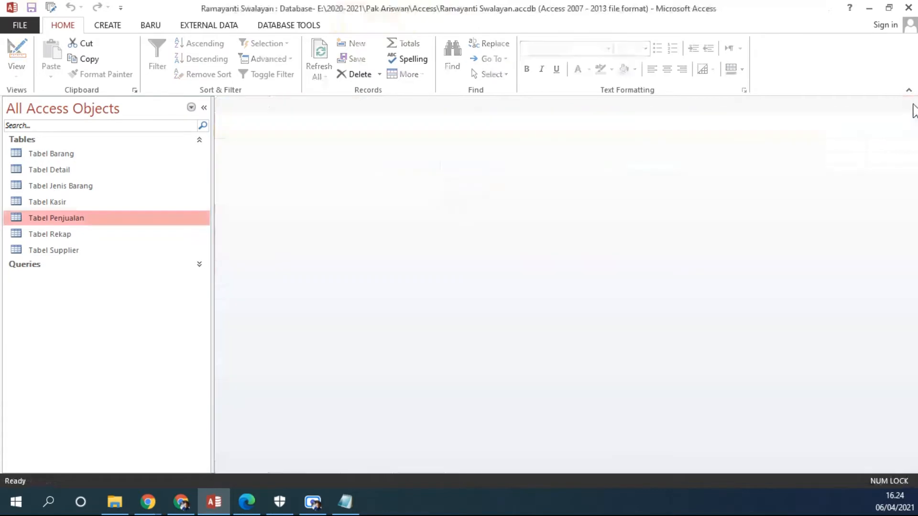
Create an automatic form from Tabel Kasir and collapse the navigation pane.
click(77, 202)
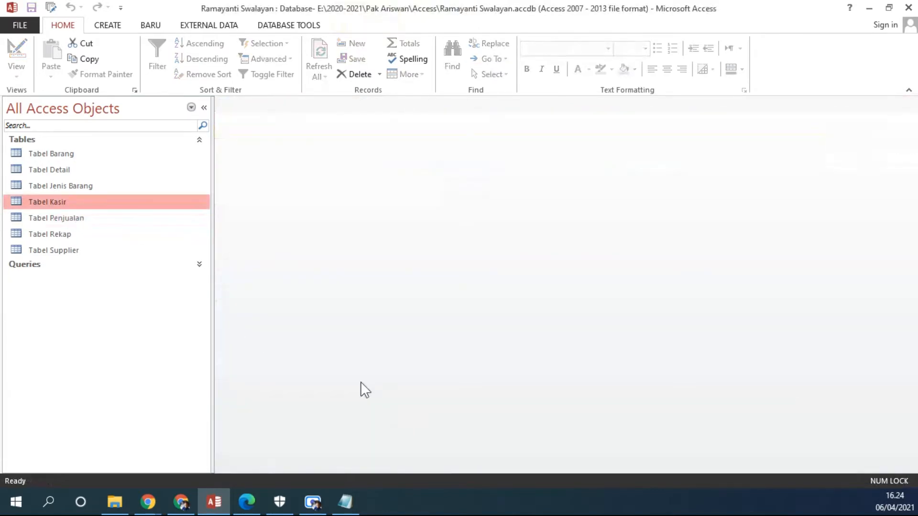
click(108, 26)
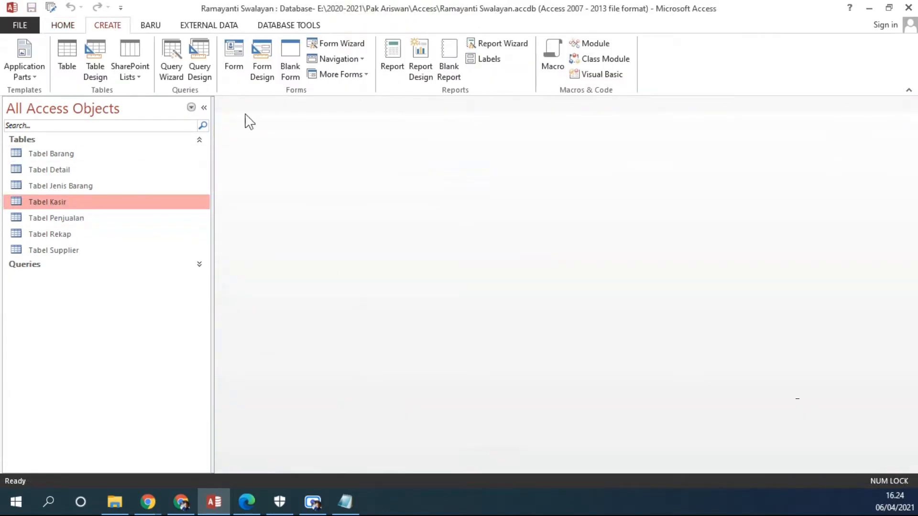
click(237, 53)
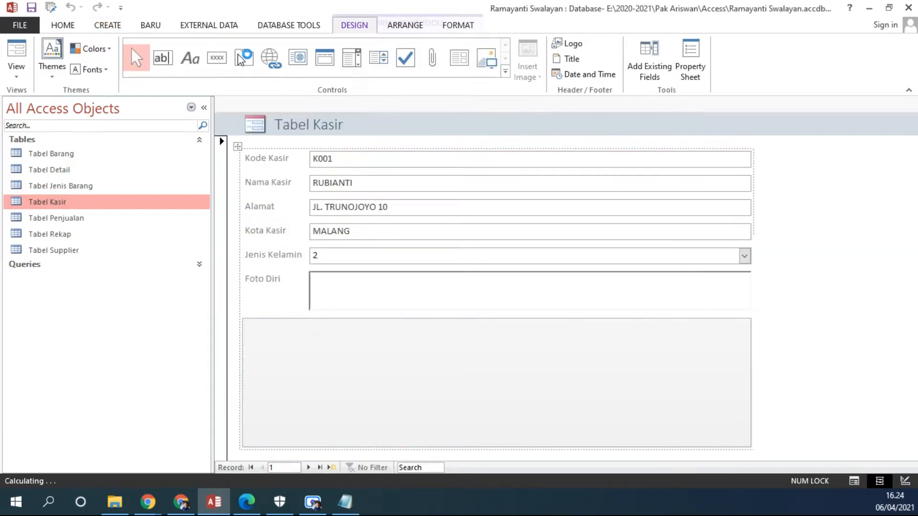
click(204, 108)
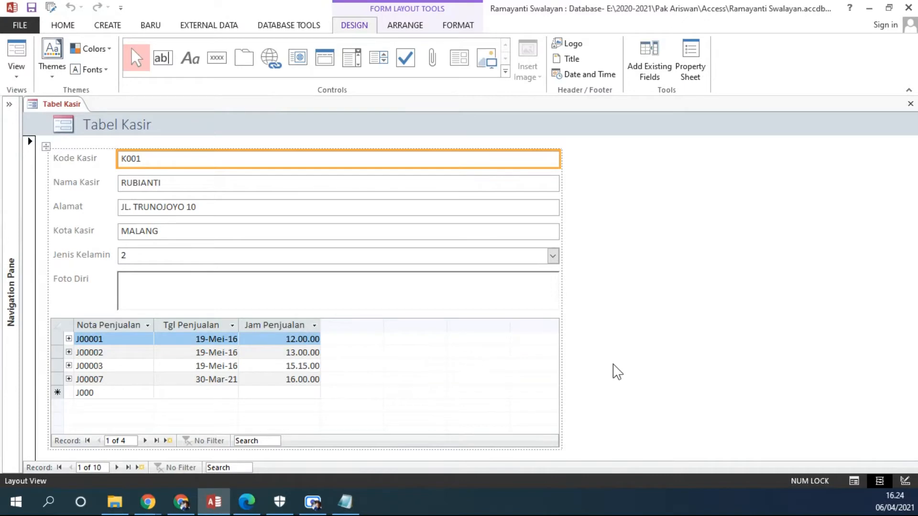
Check the required form name in the exercise PDF and save the new form as Form Data Kasir.
click(247, 502)
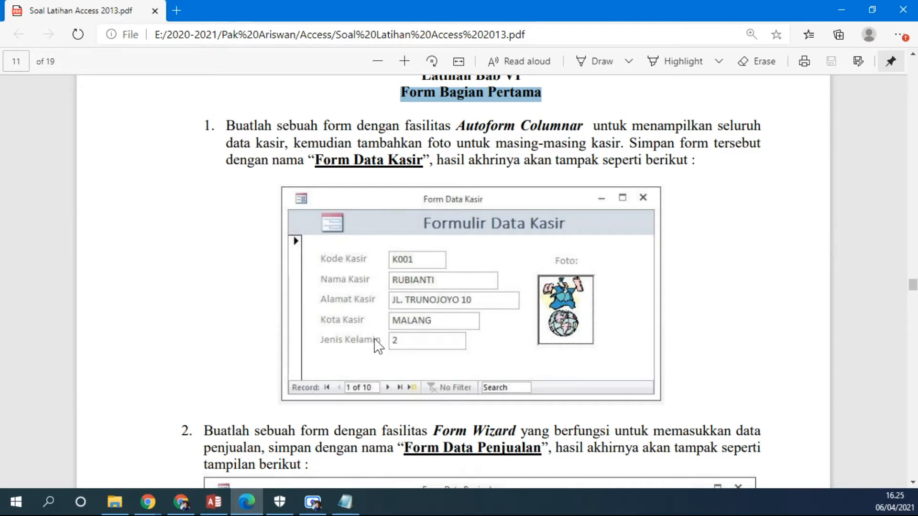
click(213, 502)
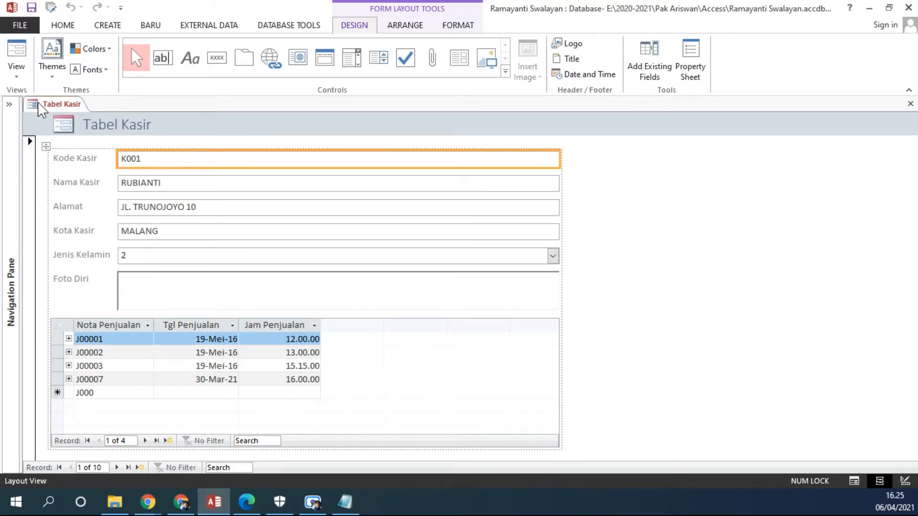
click(10, 104)
click(249, 503)
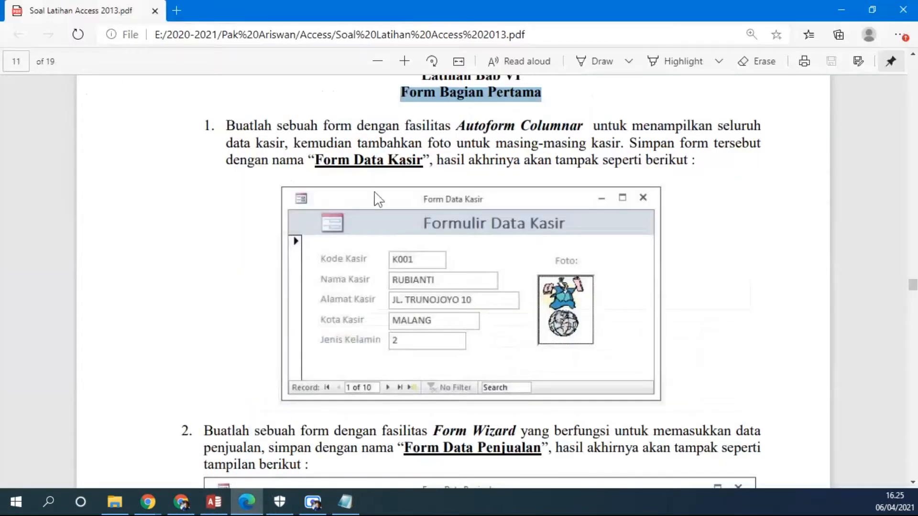
click(214, 502)
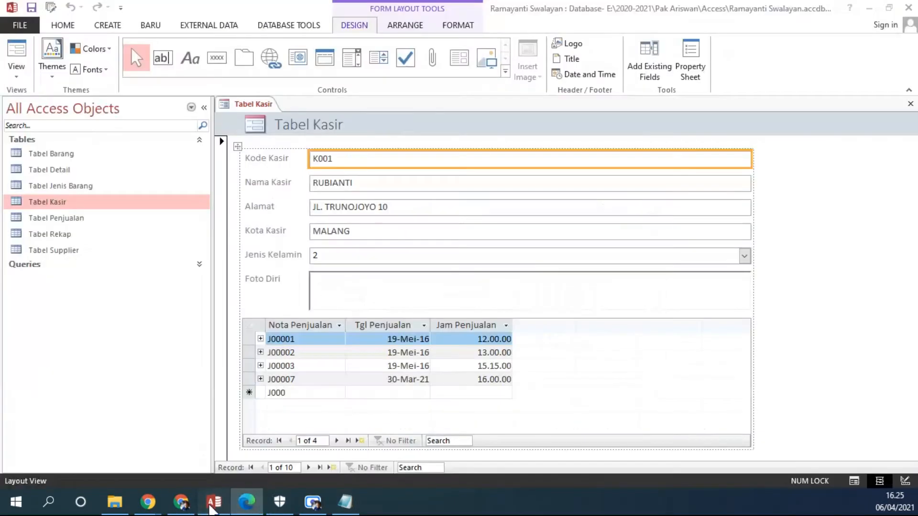
click(29, 7)
text(Form Data Kasir)
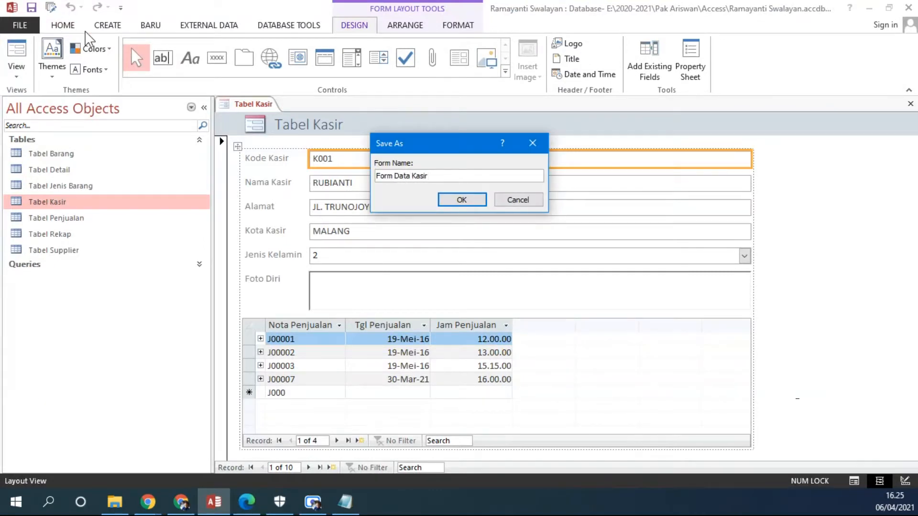
key(Return)
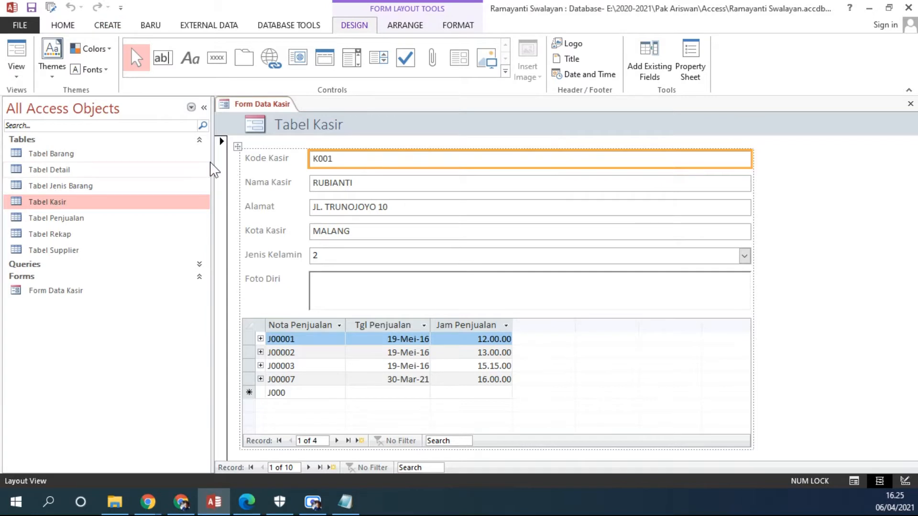
Collapse the Tables and Queries groups in the object list and hide the navigation pane.
click(199, 140)
click(55, 180)
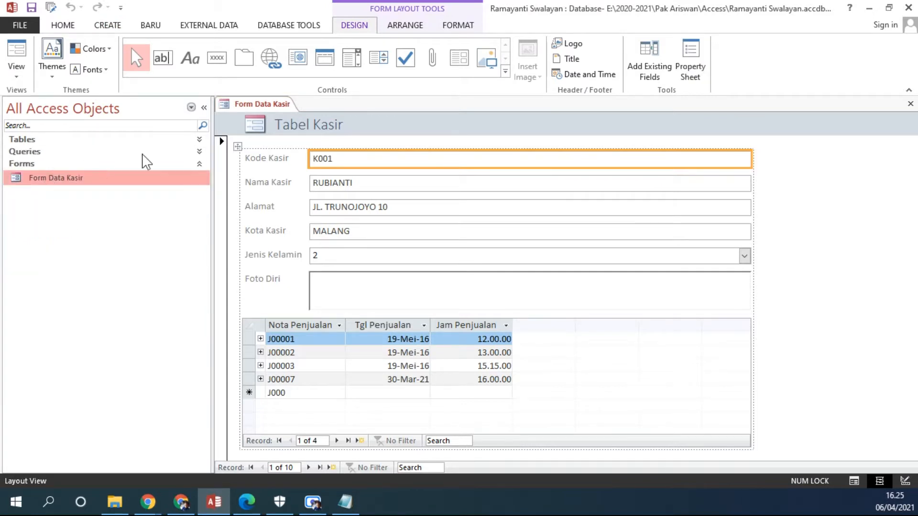
click(189, 141)
click(185, 260)
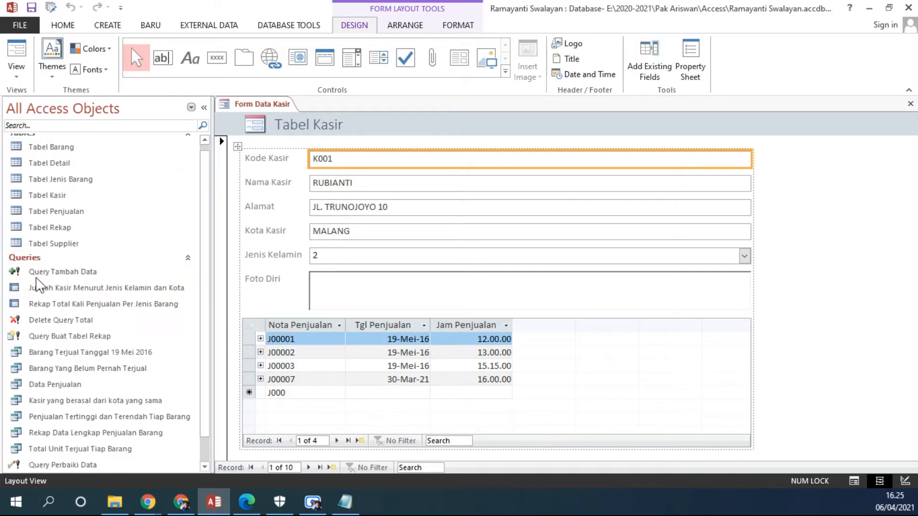
click(187, 259)
click(198, 140)
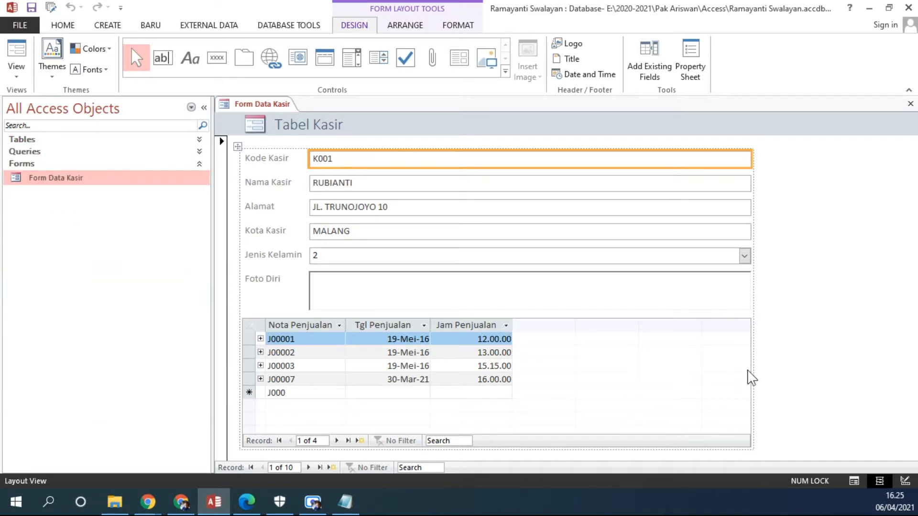
click(204, 107)
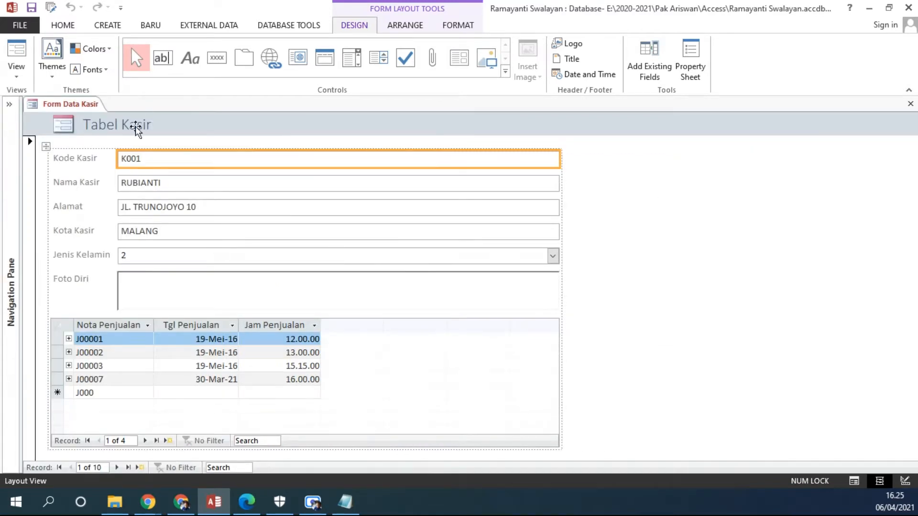
Narrow the form's data fields so they end just beyond the subform's Jam Penjualan column.
click(17, 76)
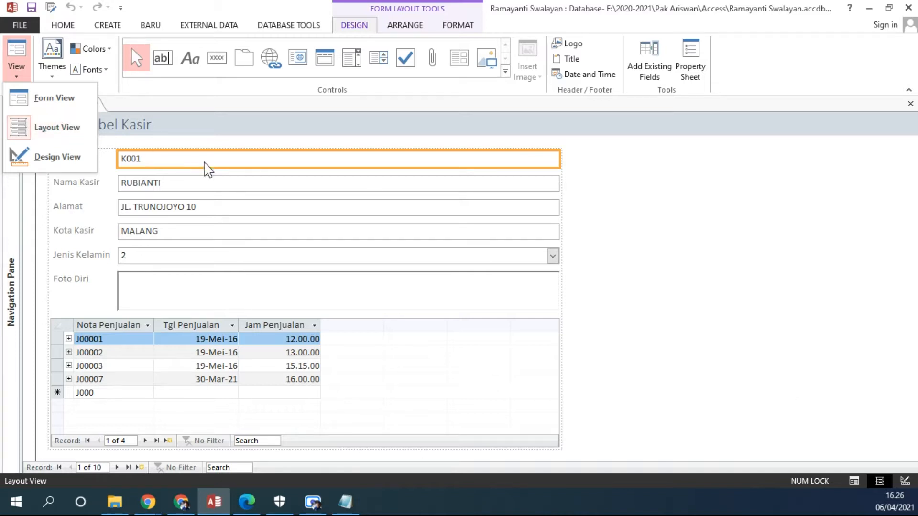
click(400, 169)
drag(559, 158, 351, 142)
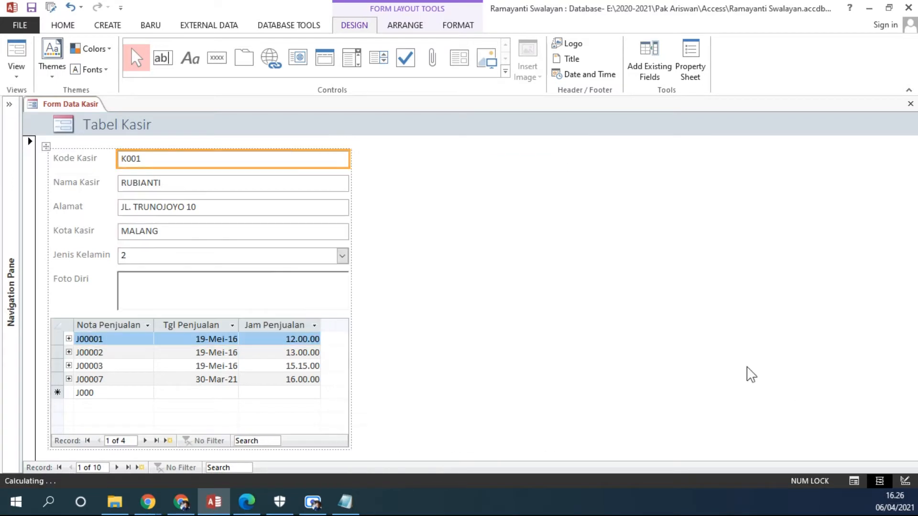
Set the text colour of the six field labels from Kode Kasir to Foto Diri to white.
click(72, 158)
key(Caps_Lock)
click(71, 182)
click(82, 158)
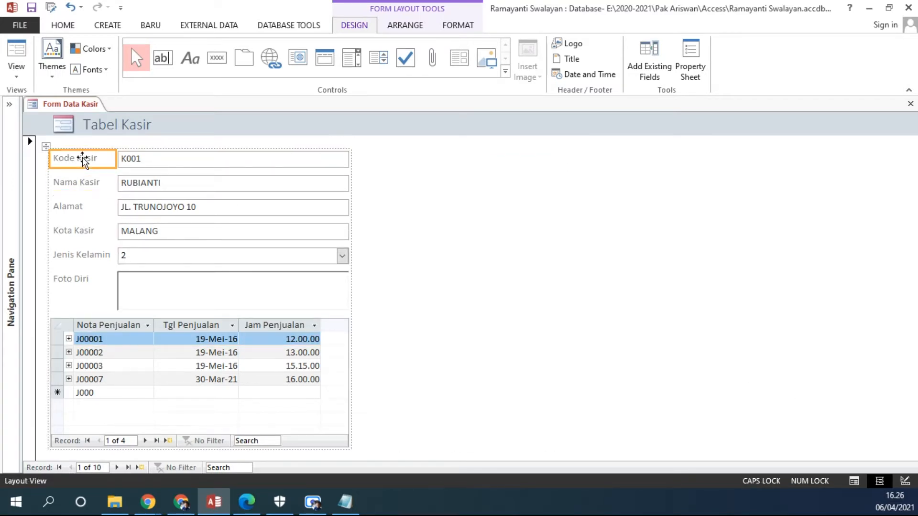
shift+click(75, 183)
shift+click(76, 207)
shift+click(77, 231)
shift+click(79, 255)
shift+click(72, 279)
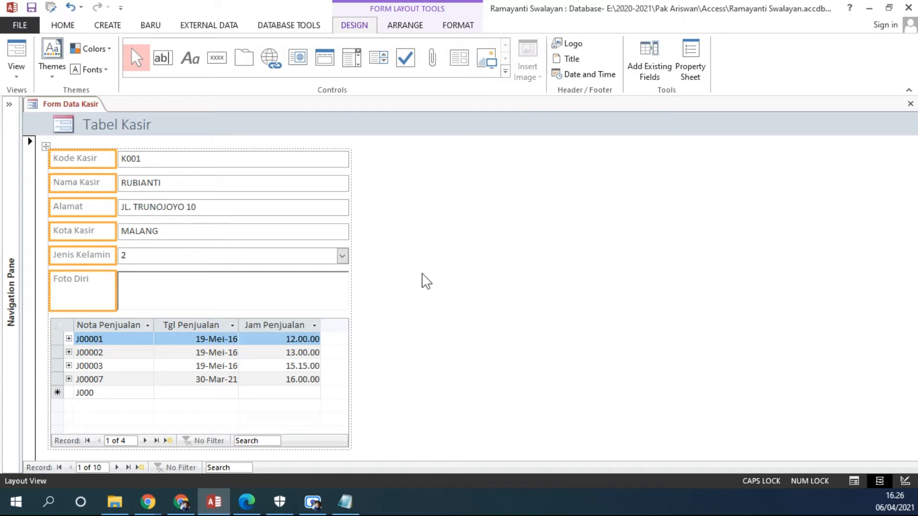
click(63, 25)
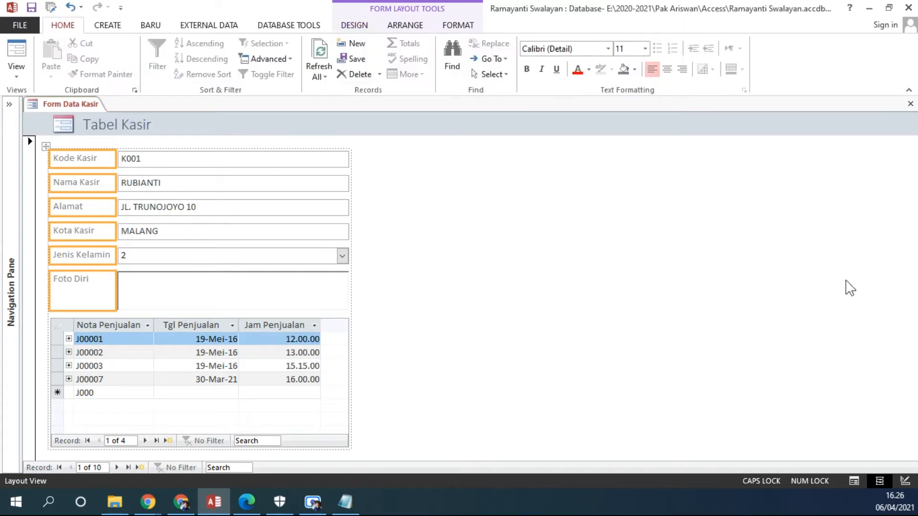
click(589, 69)
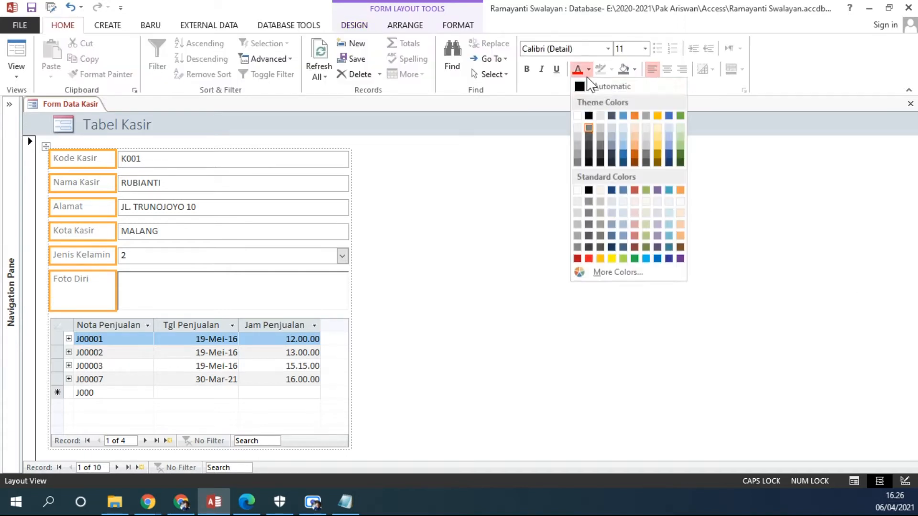
click(578, 116)
Give the six selected field labels a black background.
click(634, 69)
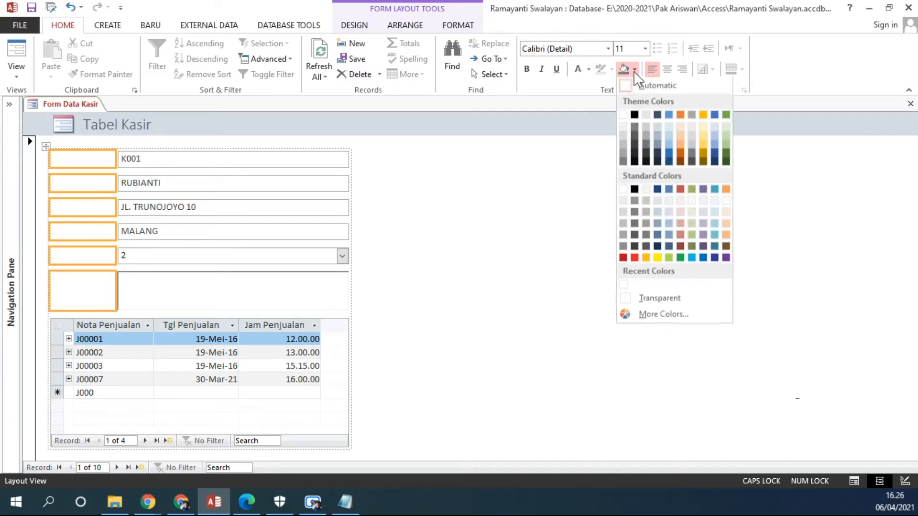
click(634, 116)
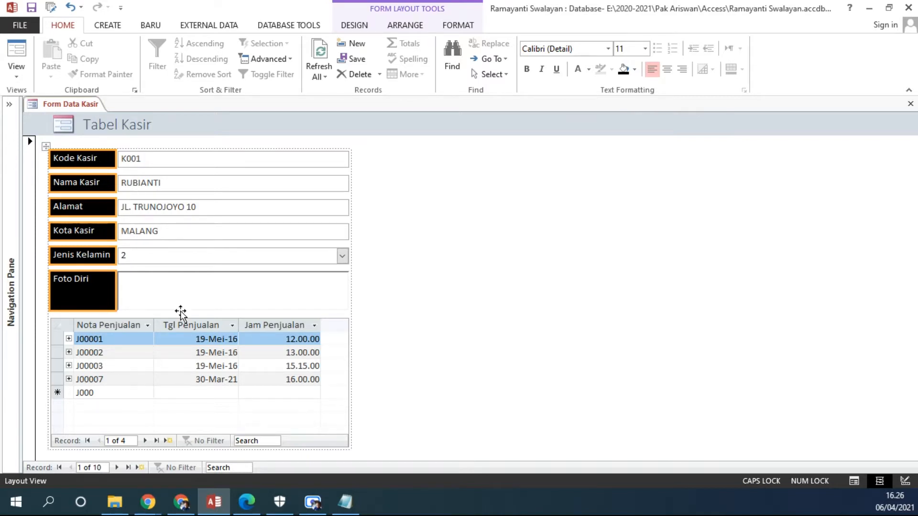
click(500, 385)
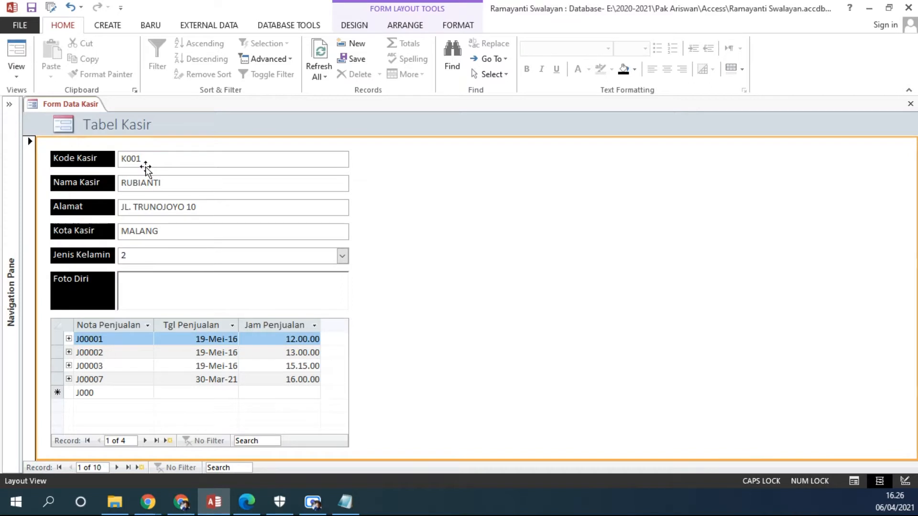
click(210, 160)
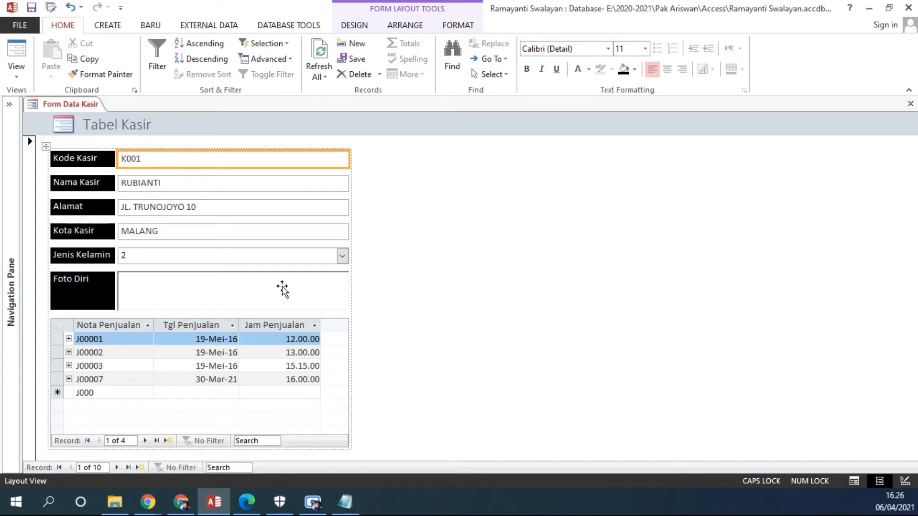
Insert a label reading "Data Penjualan oleh Kasir" between the Foto Diri row and the sales subform.
click(365, 27)
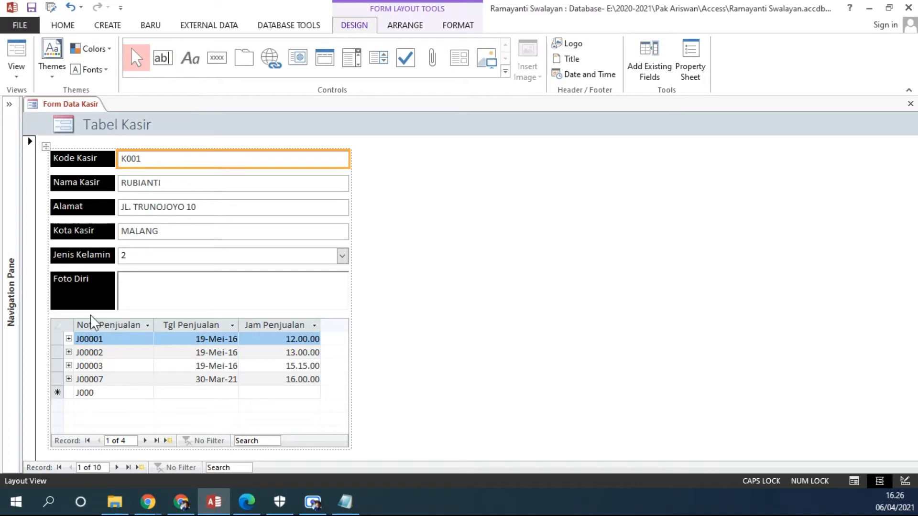
click(192, 63)
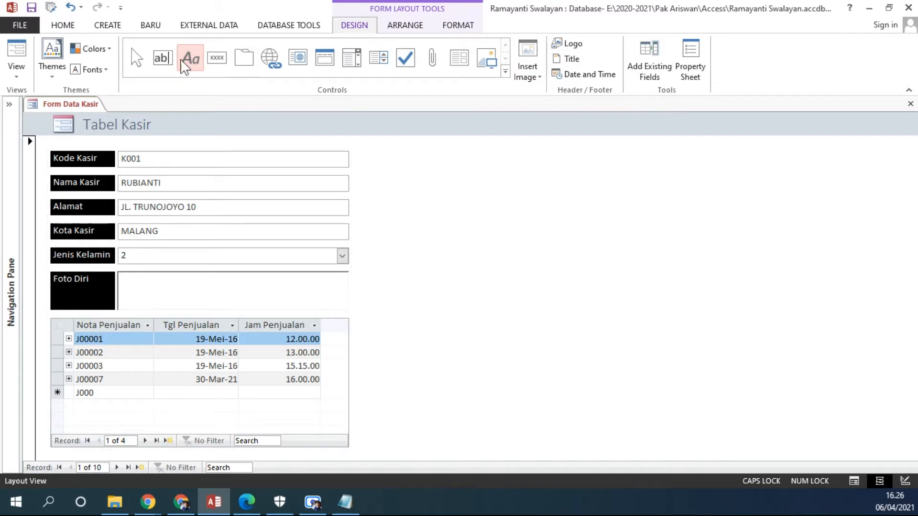
click(72, 322)
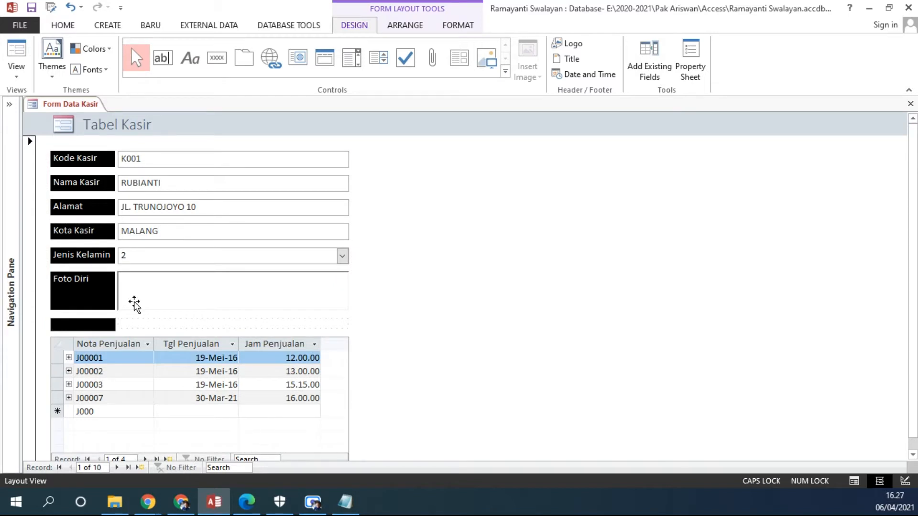
text(dATA)
key(BackSpace)
key(BackSpace)
key(BackSpace)
key(BackSpace)
key(Caps_Lock)
text(Data Pe)
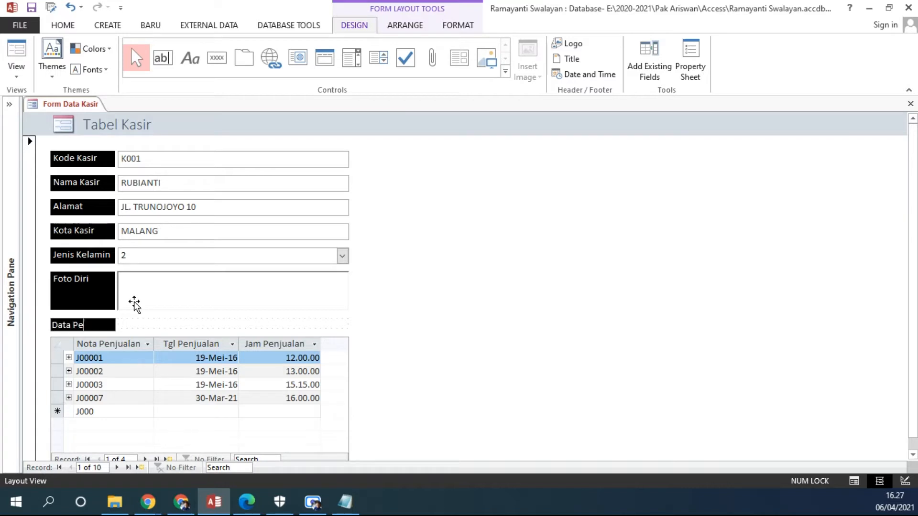
text(njualan oleh)
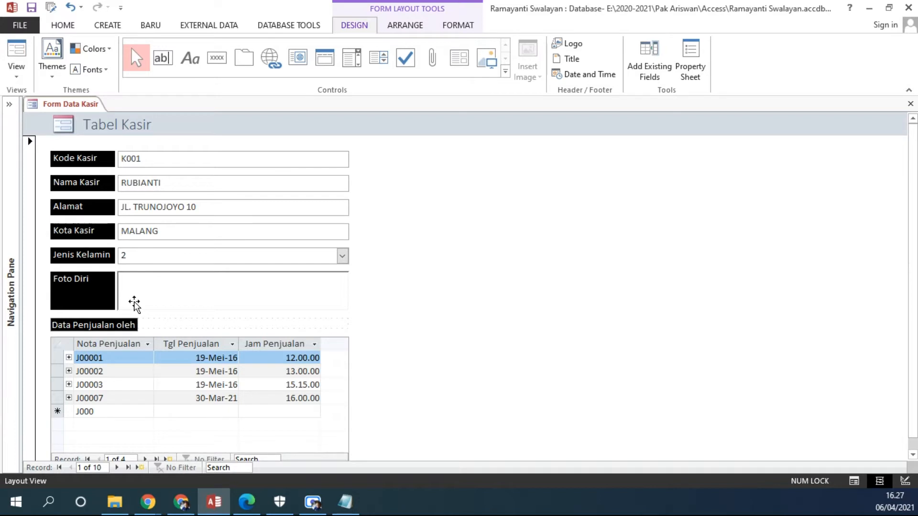
text( Kasir :)
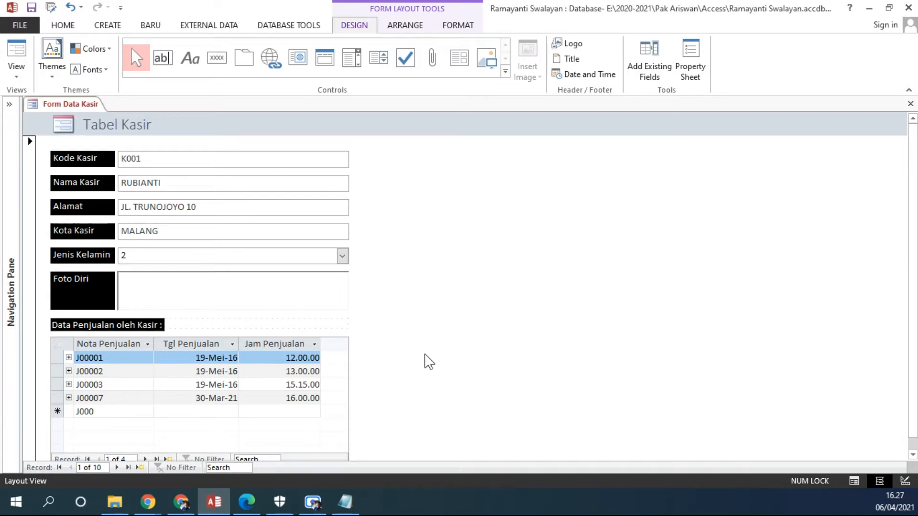
click(372, 382)
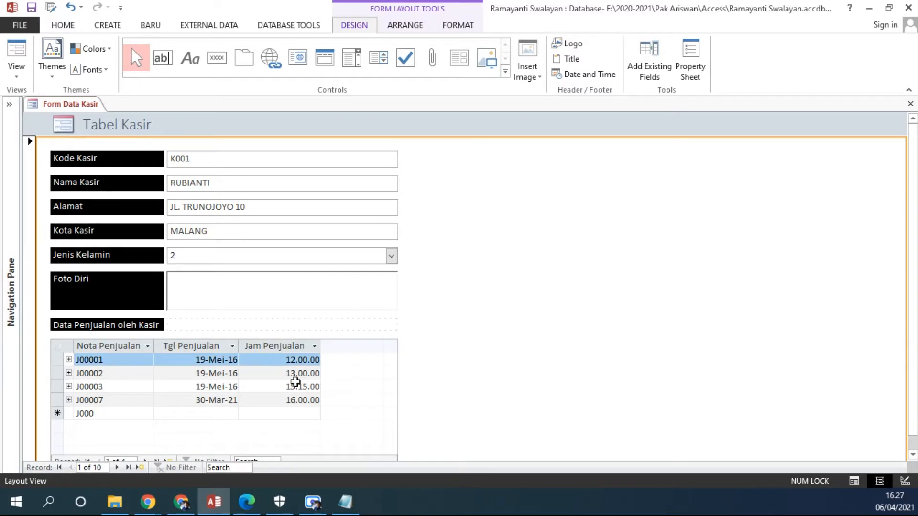
scroll(476, 366, down, 1)
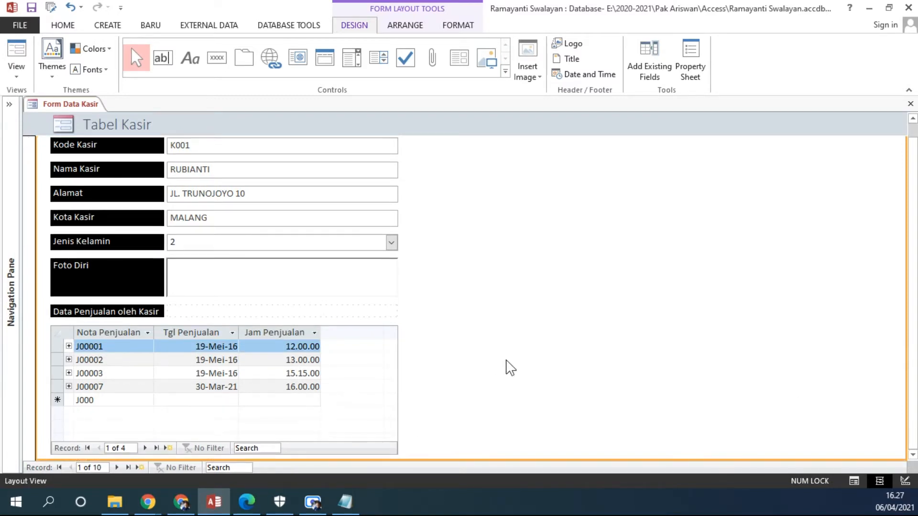
scroll(534, 368, up, 1)
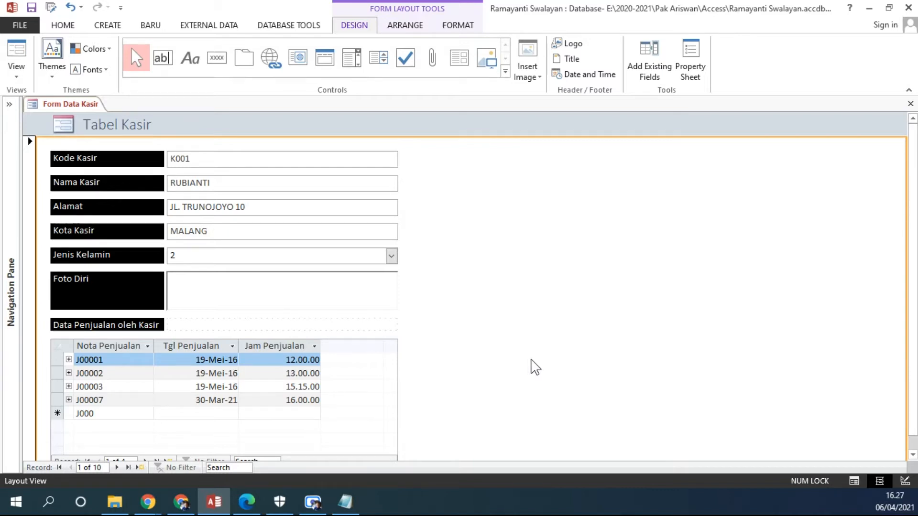
click(204, 160)
click(201, 186)
click(200, 207)
click(195, 234)
click(188, 259)
click(187, 291)
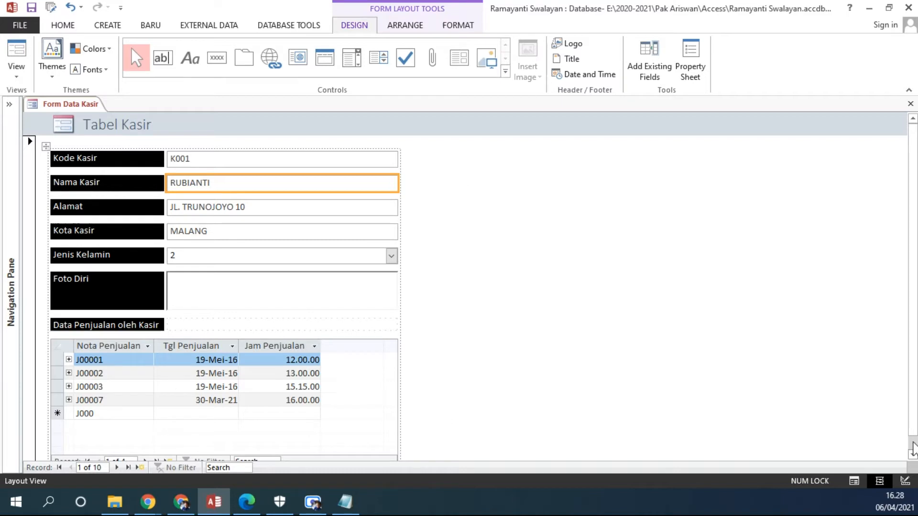
Move the "Data Penjualan oleh Kasir" label beside the Kode Kasir field and the sales subform into the same column, below the Foto Diri row.
click(83, 327)
drag(129, 326, 398, 158)
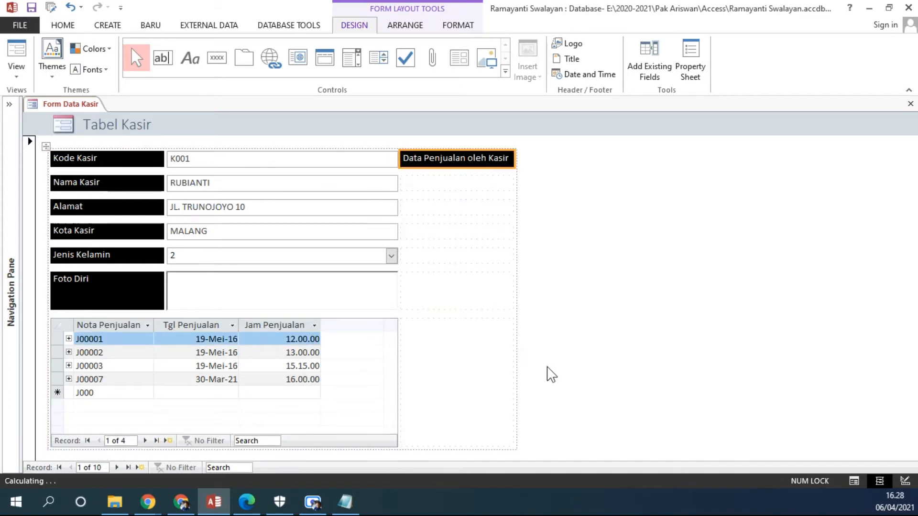
click(67, 330)
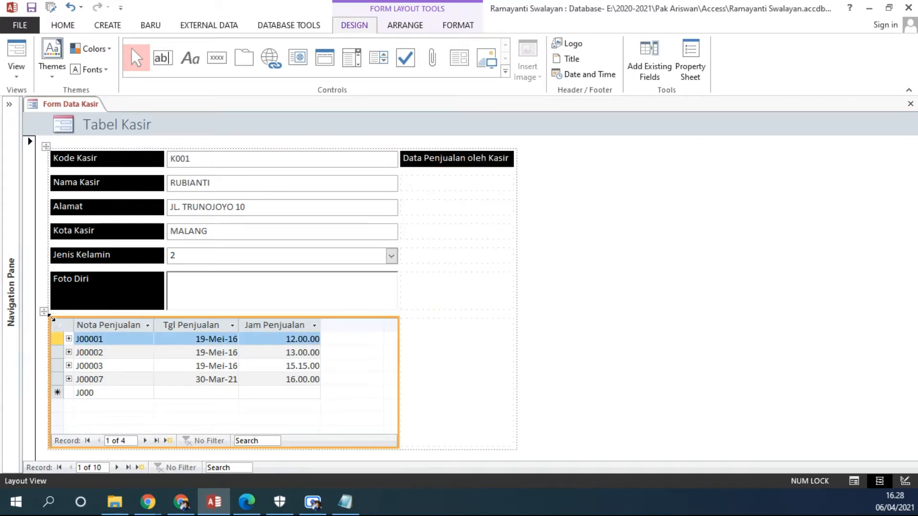
drag(44, 314, 413, 192)
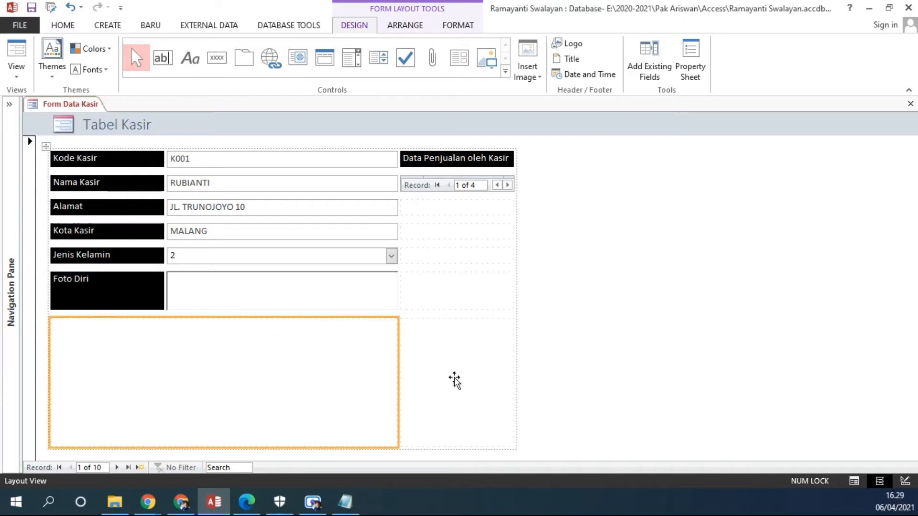
click(431, 176)
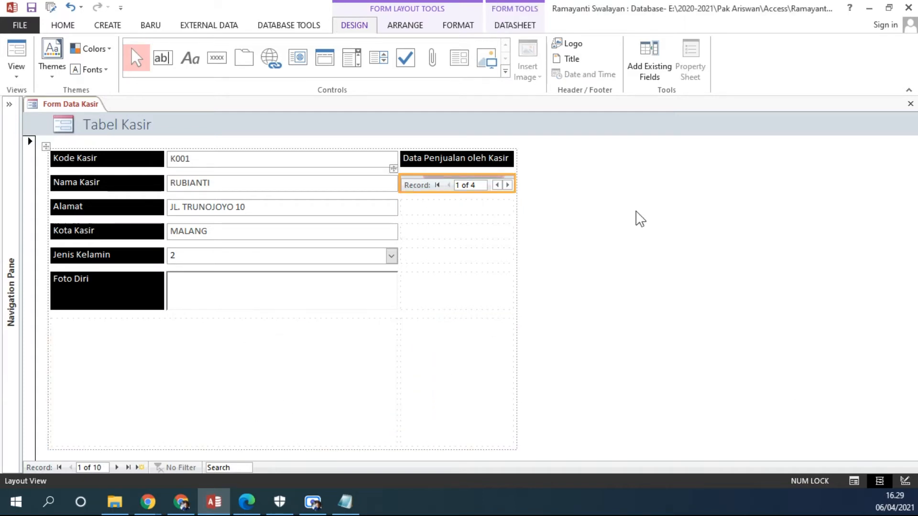
drag(394, 172, 660, 207)
drag(393, 170, 416, 335)
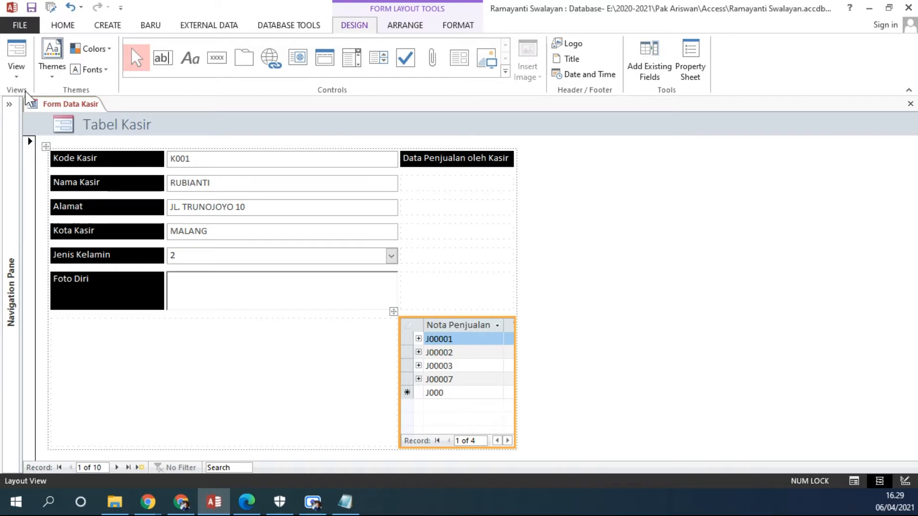
Show the form in Design View and look through its data fields from KD_KSR to the Foto Diri field.
click(15, 74)
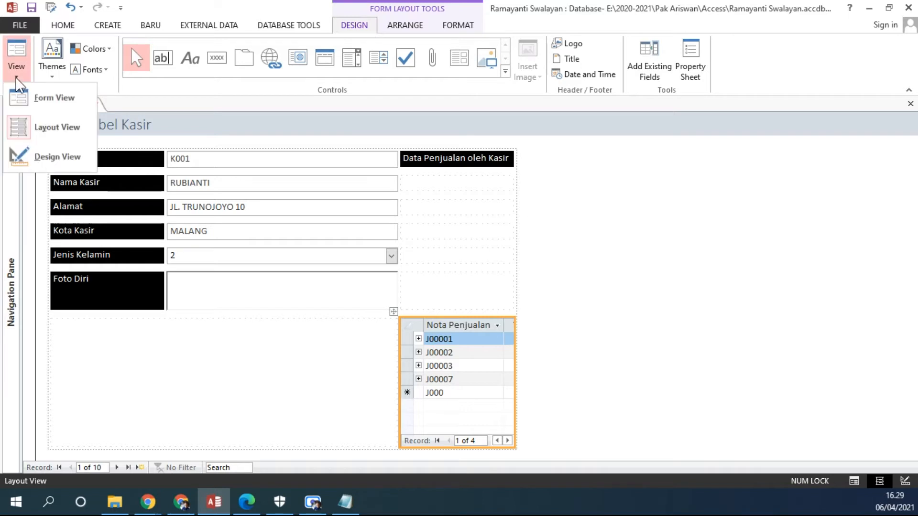
click(58, 158)
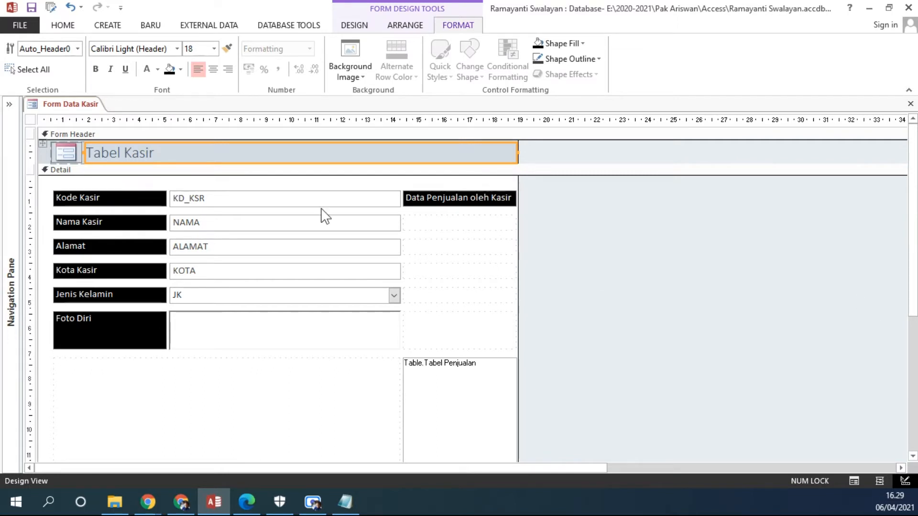
click(223, 199)
click(211, 223)
click(206, 250)
click(199, 273)
click(196, 296)
click(195, 328)
Look through the six field labels from Kode Kasir to Foto Diri.
click(111, 203)
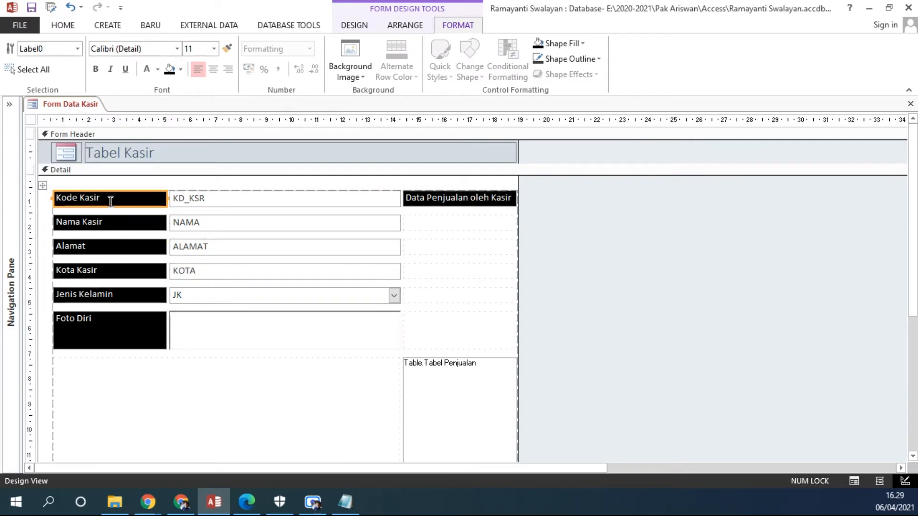
click(102, 223)
click(99, 248)
click(90, 271)
click(94, 296)
click(96, 321)
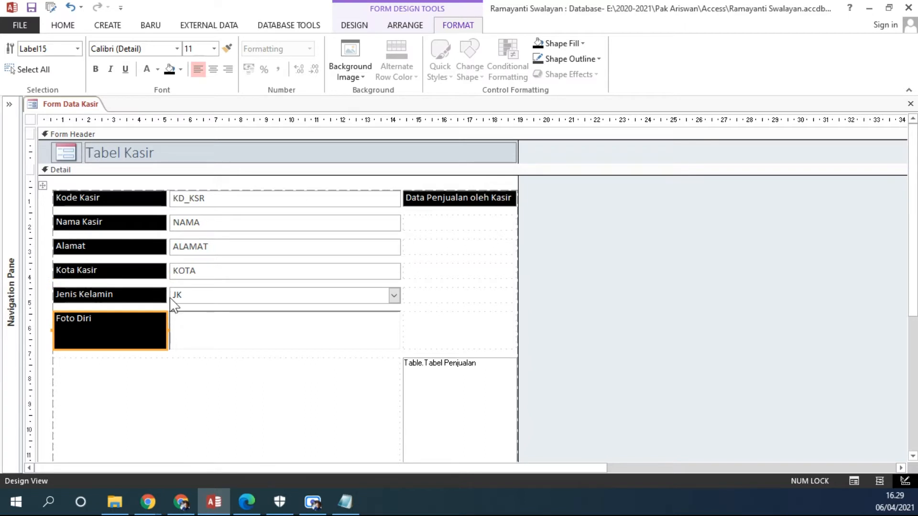
Compare the labels with their bound data fields row by row, from Kode Kasir to Kota Kasir.
click(186, 203)
click(89, 197)
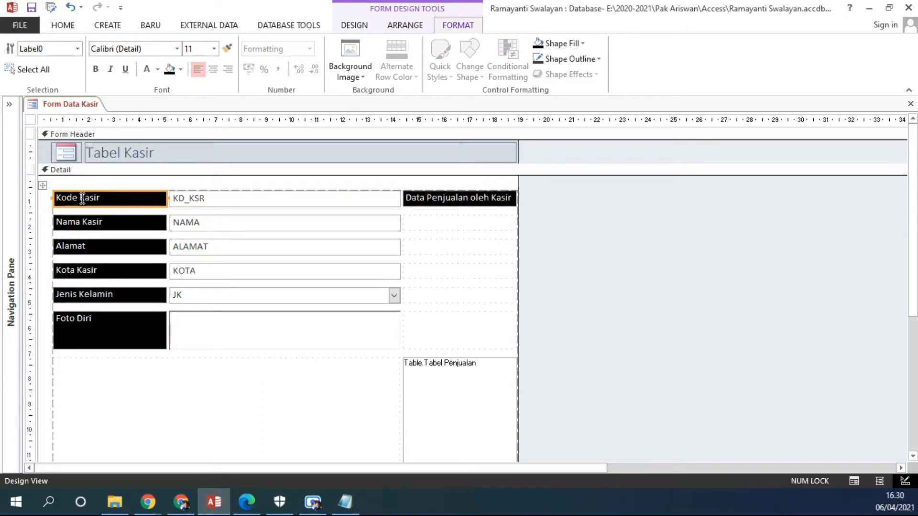
click(191, 202)
click(192, 202)
drag(211, 197, 168, 198)
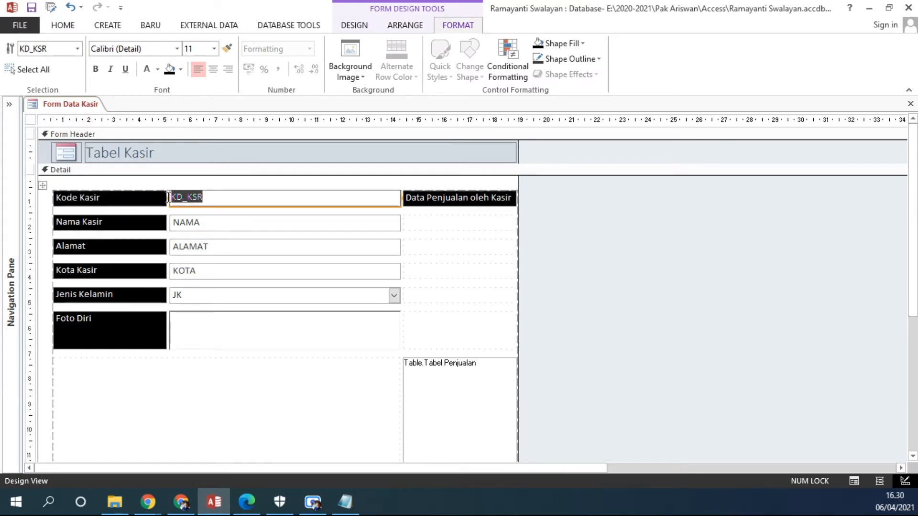
click(195, 228)
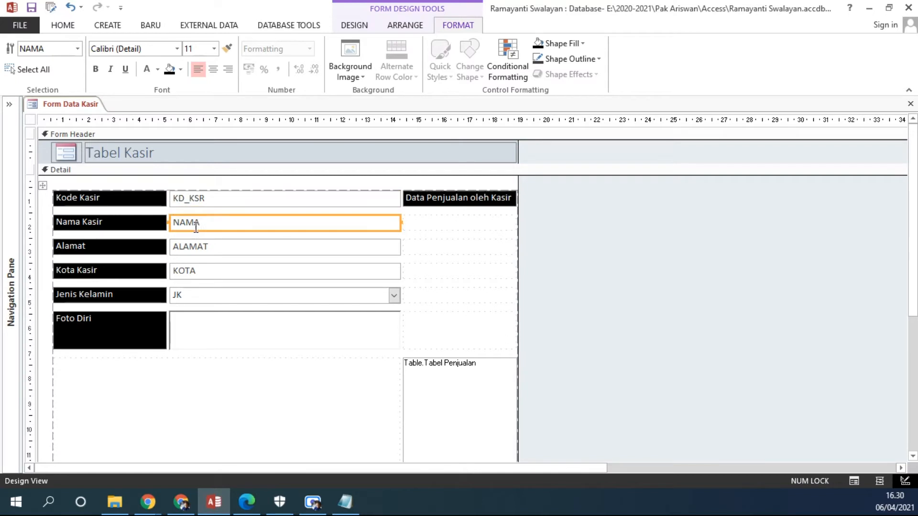
drag(208, 224, 51, 221)
click(120, 226)
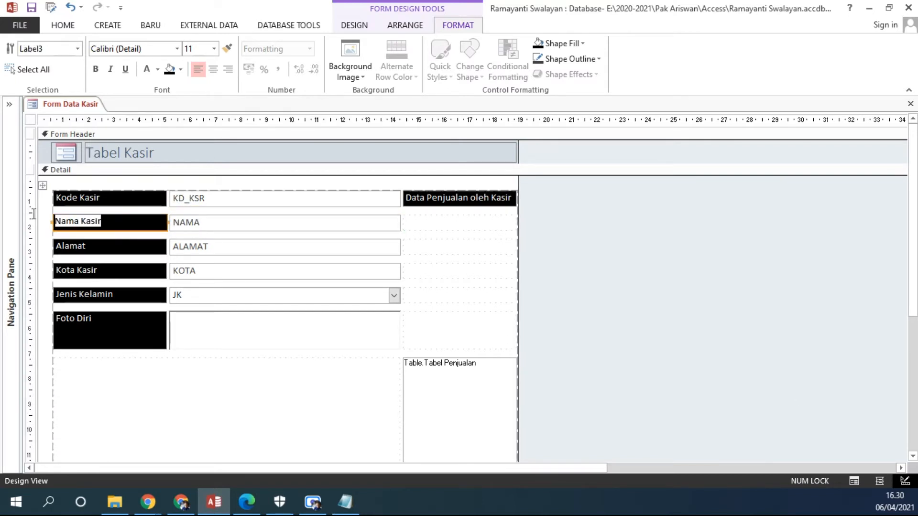
click(180, 246)
click(110, 244)
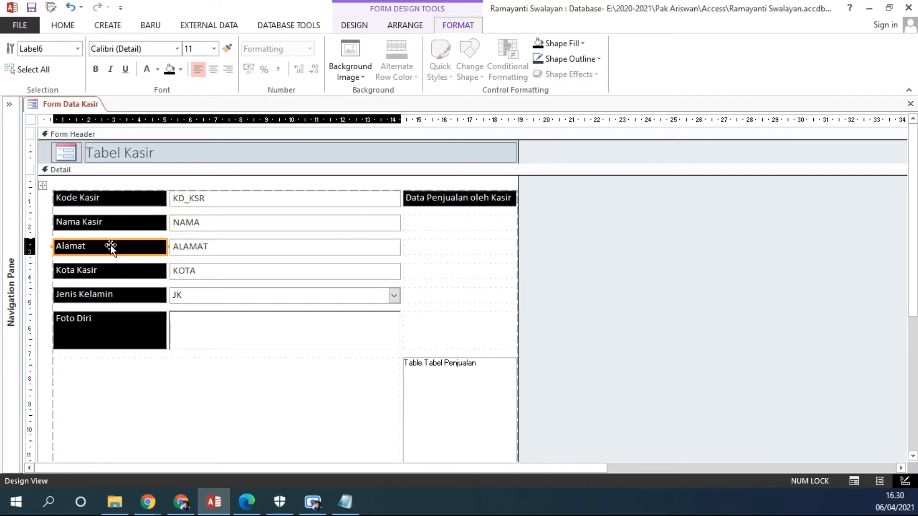
click(187, 275)
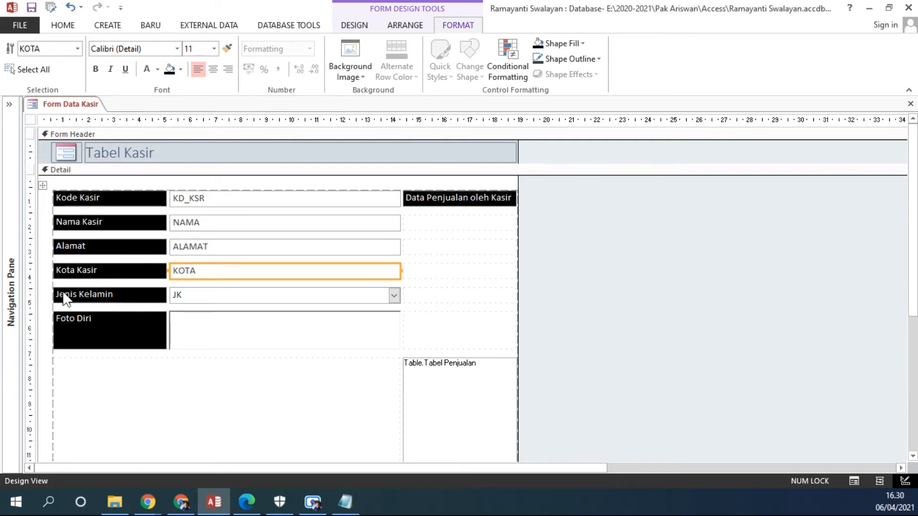
Go back through the labels up to Kode Kasir, highlight its caption text, and compare it with the KD_KSR field.
click(119, 311)
click(119, 295)
click(118, 268)
click(116, 249)
click(118, 223)
click(122, 199)
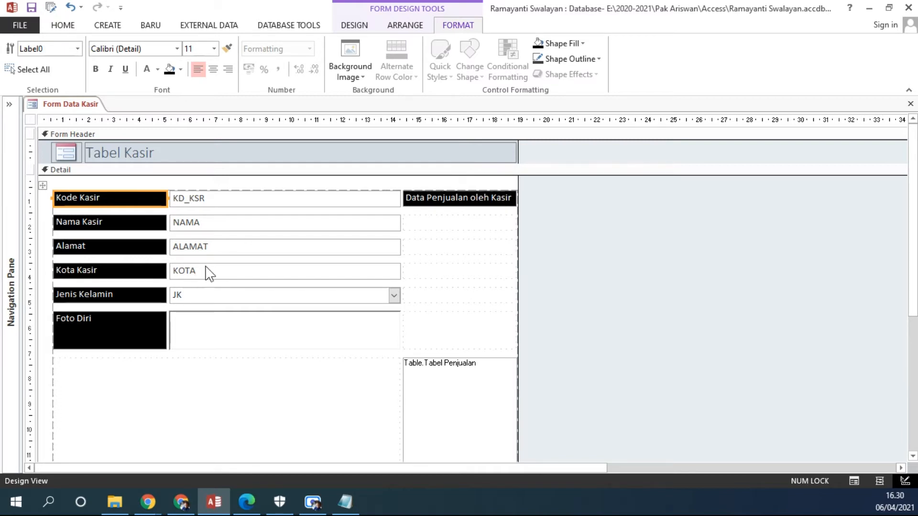
click(106, 197)
drag(106, 198, 47, 200)
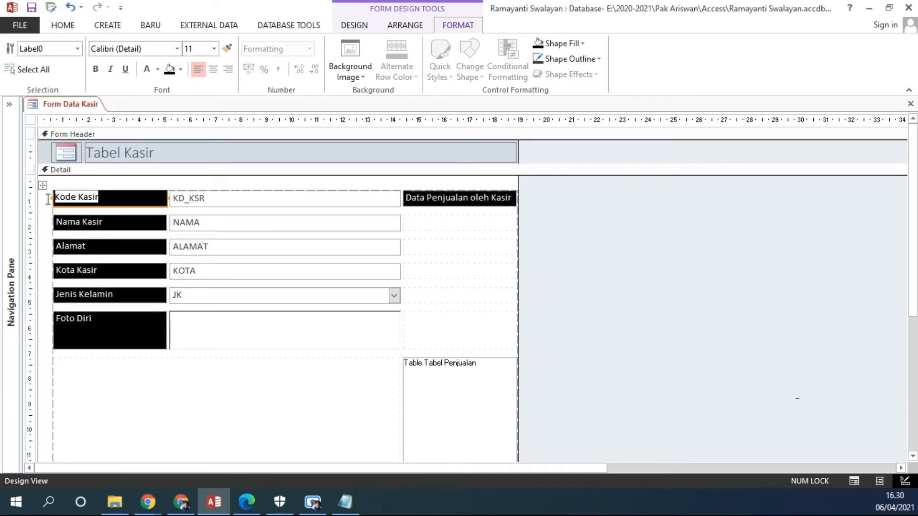
click(635, 315)
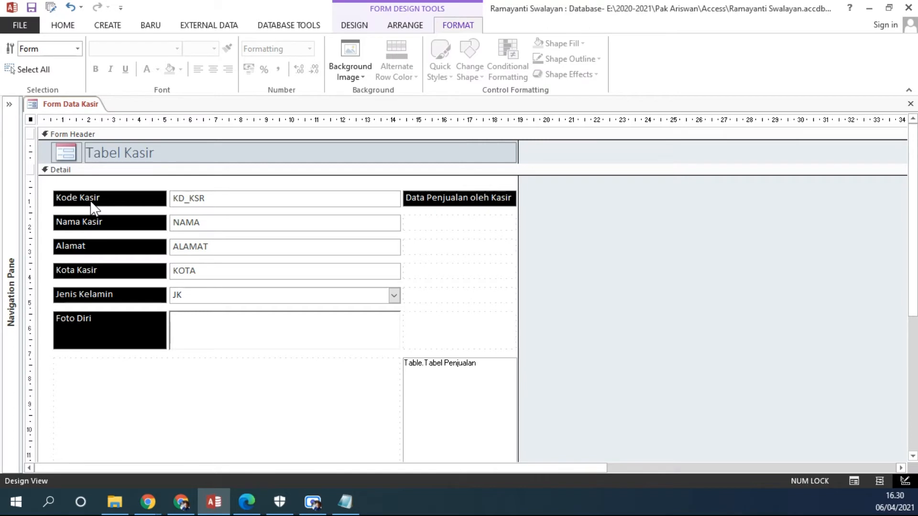
click(214, 199)
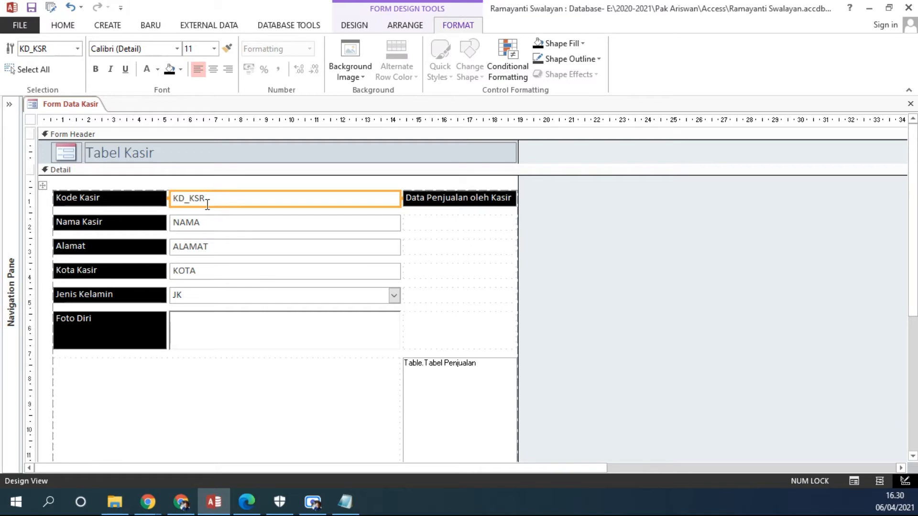
Show the form in Layout View and examine the labels and data fields of the Kode Kasir, Nama Kasir and Alamat rows.
click(58, 27)
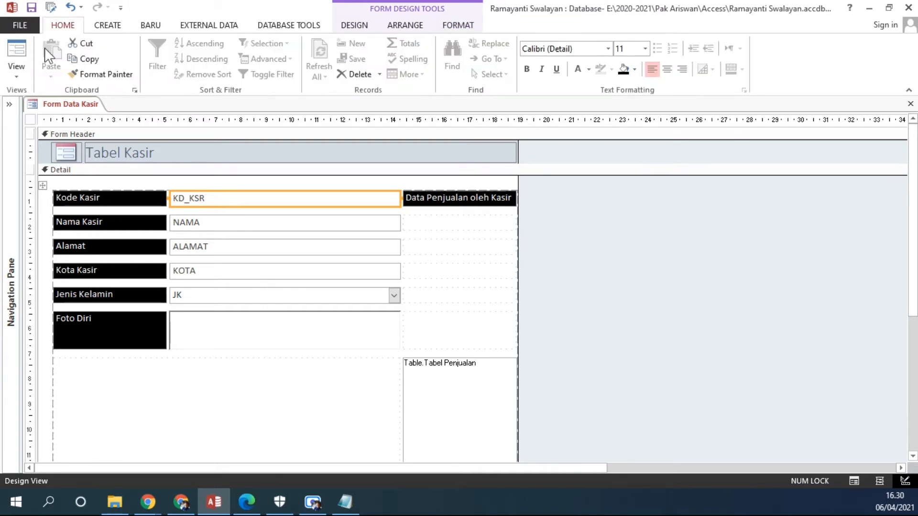
click(16, 74)
click(51, 126)
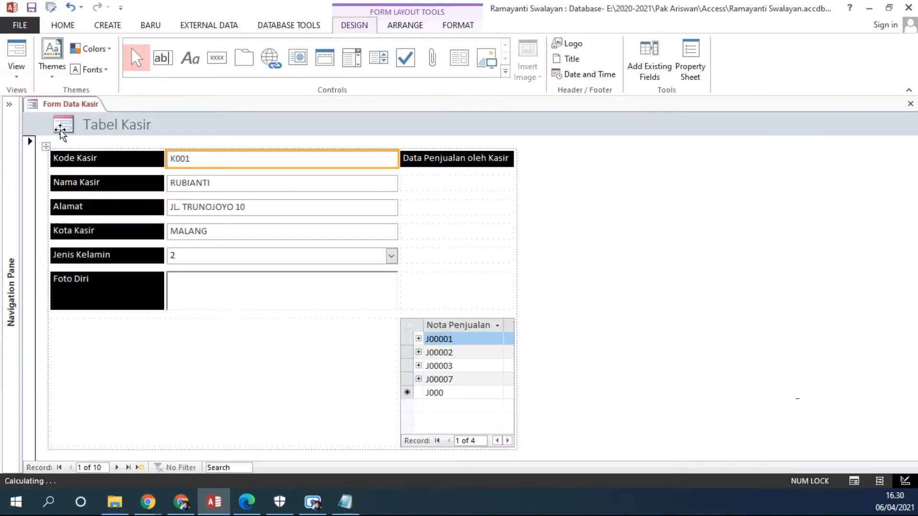
click(194, 188)
click(194, 206)
click(119, 211)
click(127, 186)
click(125, 162)
click(178, 208)
click(108, 165)
click(108, 164)
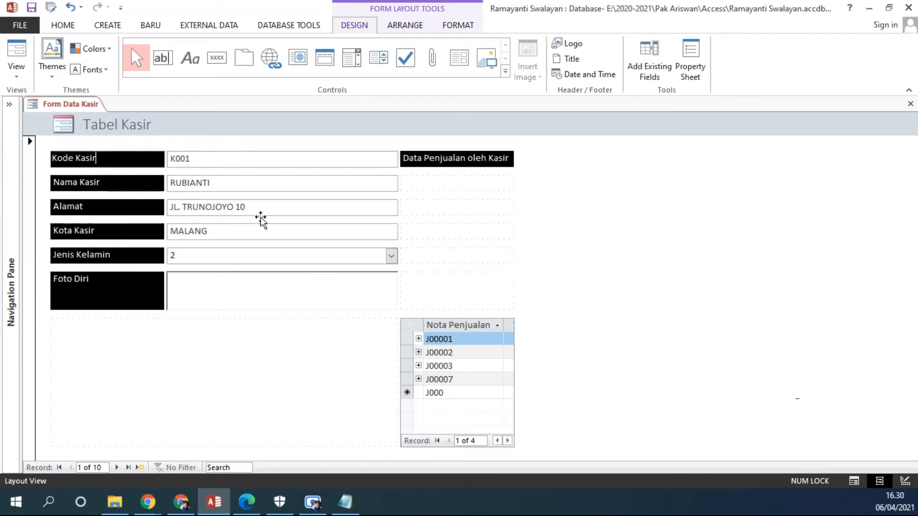
Show the form in Form View and examine how its labels and data fields from Kode Kasir to Jenis Kelamin respond.
click(17, 67)
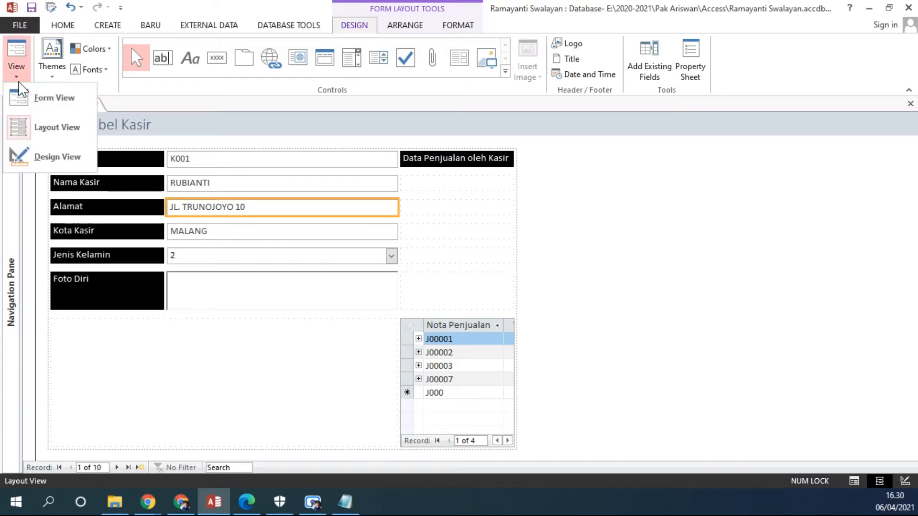
click(50, 100)
click(98, 182)
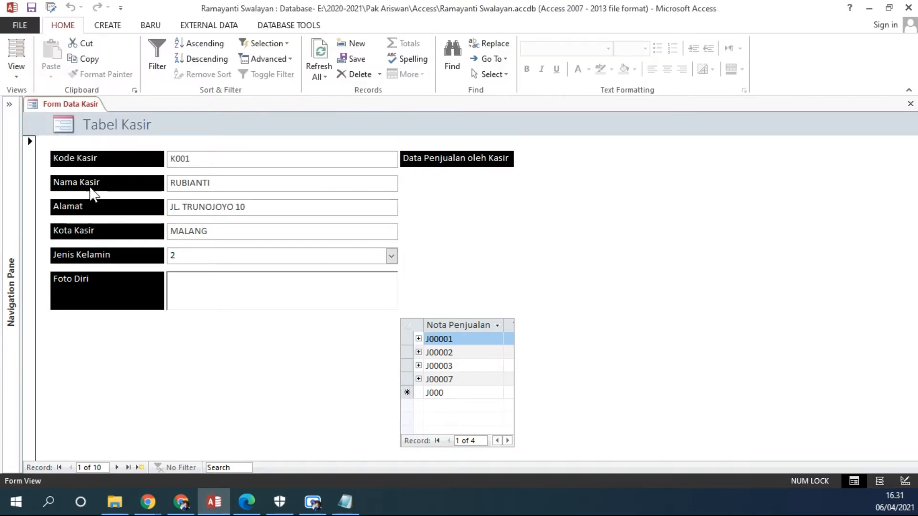
click(96, 281)
drag(233, 161, 118, 160)
drag(254, 191, 155, 191)
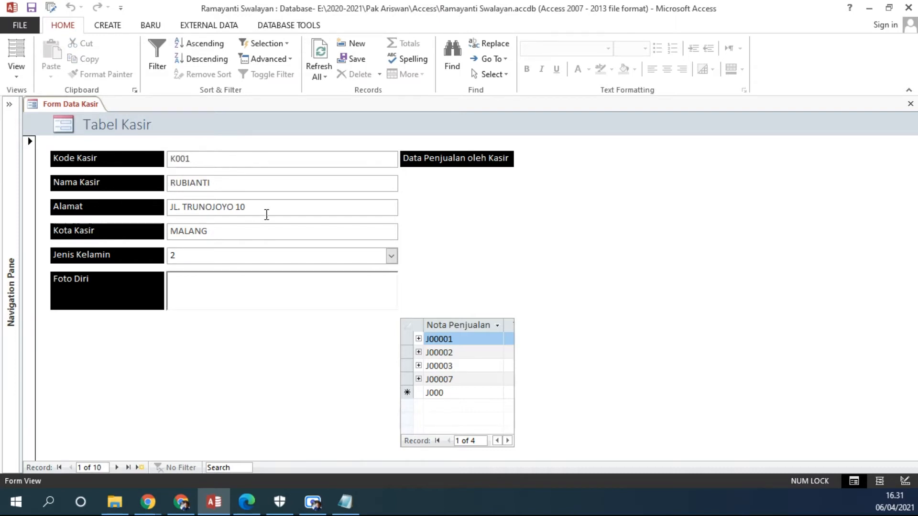
click(152, 210)
click(140, 233)
click(203, 256)
Return the form to Design View and look through the NAMA, ALAMAT, KOTA and JK fields.
click(19, 72)
click(52, 162)
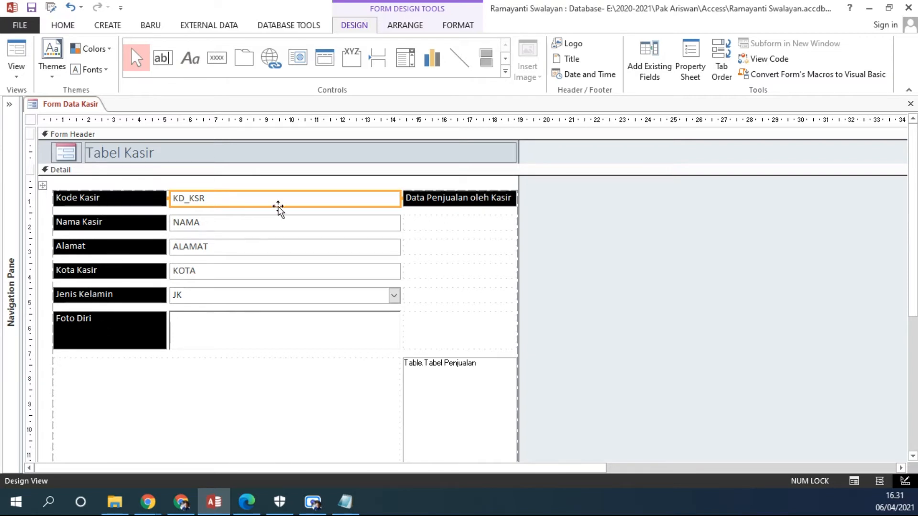
click(224, 221)
click(215, 246)
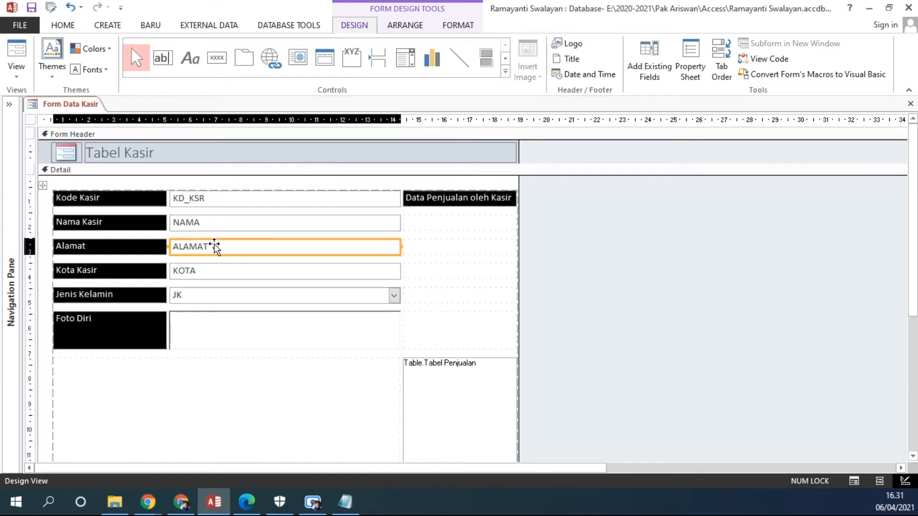
click(210, 271)
click(218, 292)
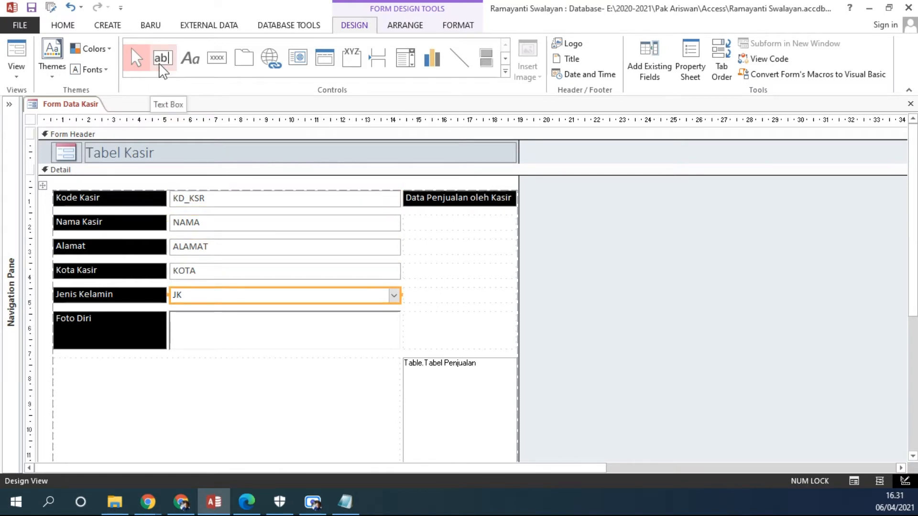
Display the control properties and check the control types of the KD_KSR field, the Kode Kasir label and the JK field.
click(200, 196)
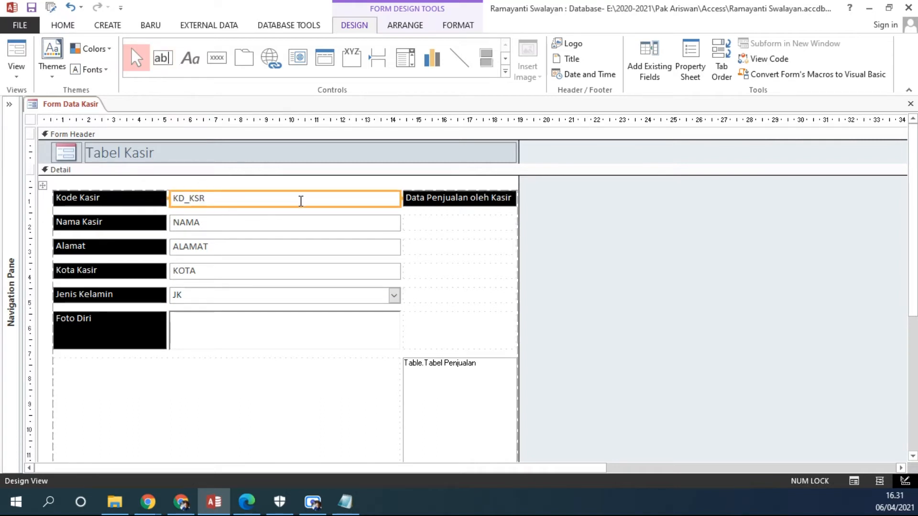
right_click(218, 195)
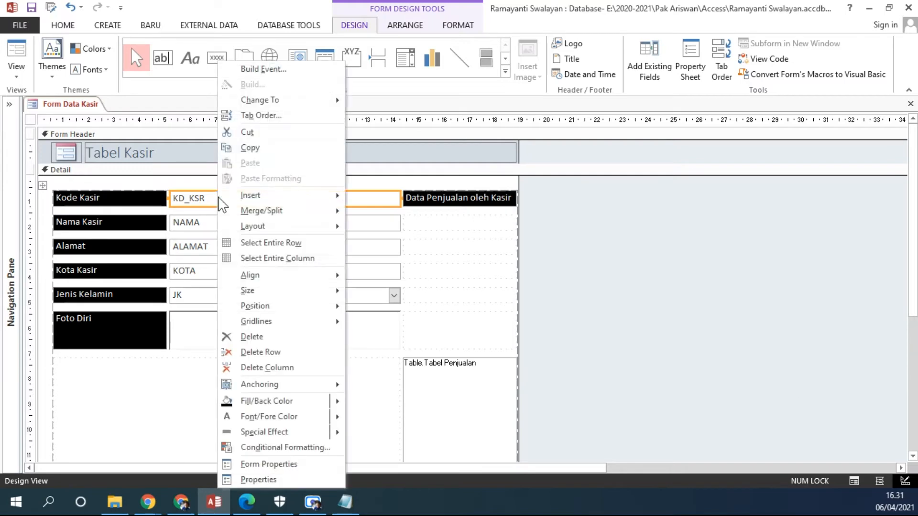
click(266, 480)
drag(324, 230, 518, 230)
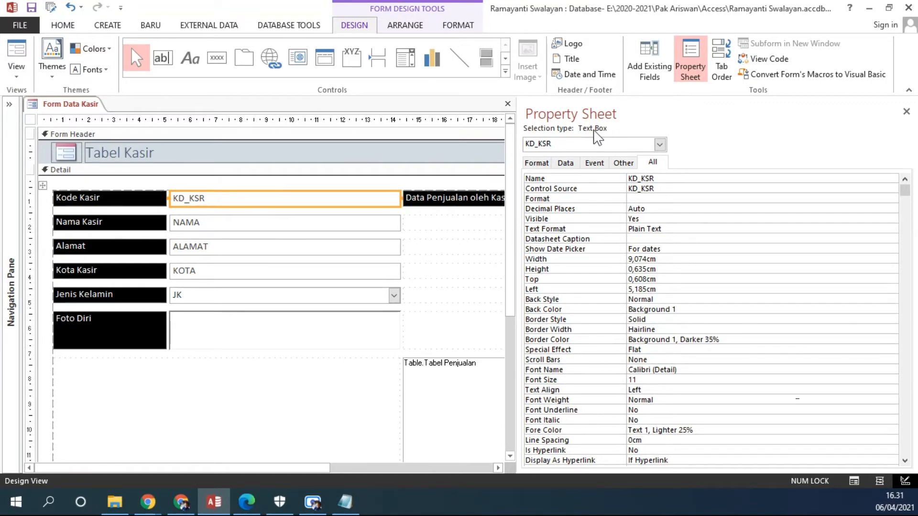
click(124, 200)
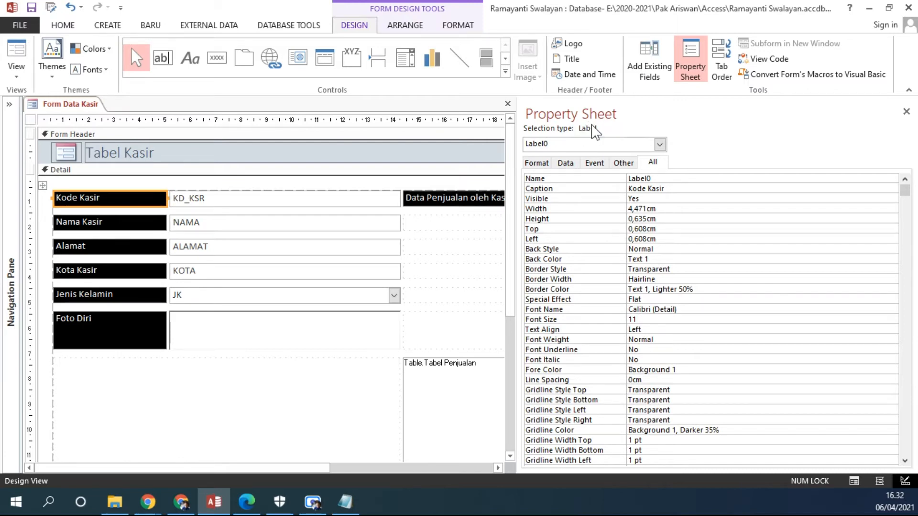
click(242, 295)
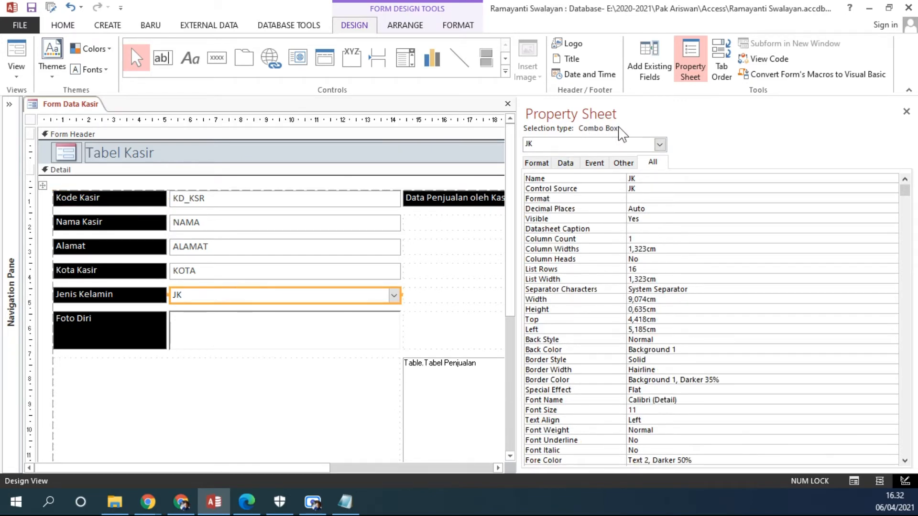
Check the control types of the Jenis Kelamin label, the FOTO field and the Tabel Penjualan object, narrowing the property display.
click(126, 301)
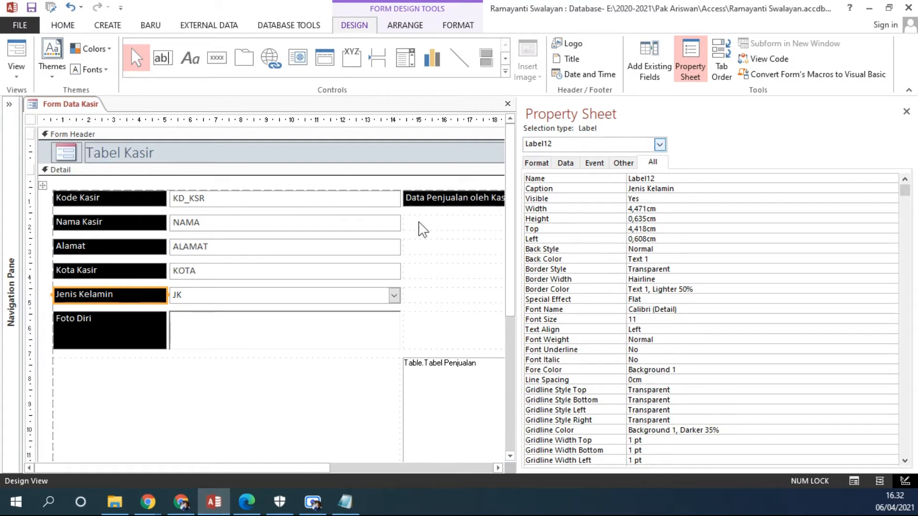
click(191, 334)
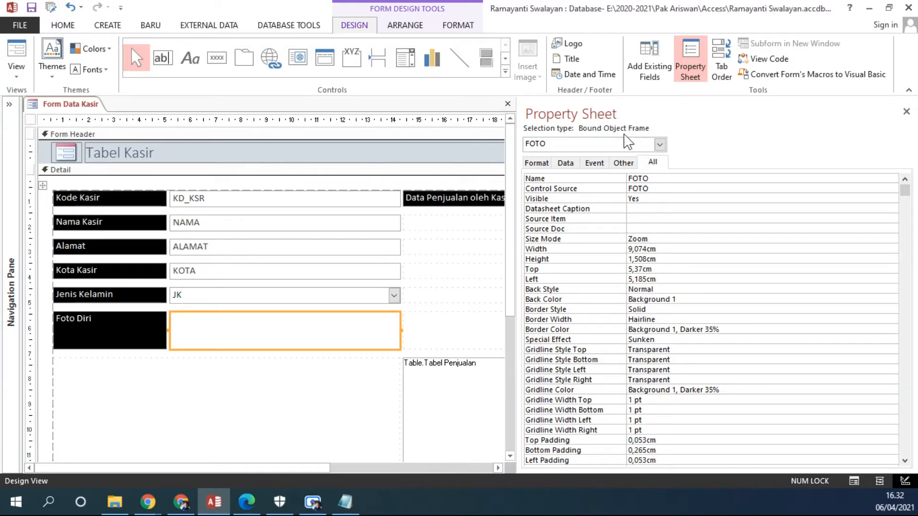
click(505, 71)
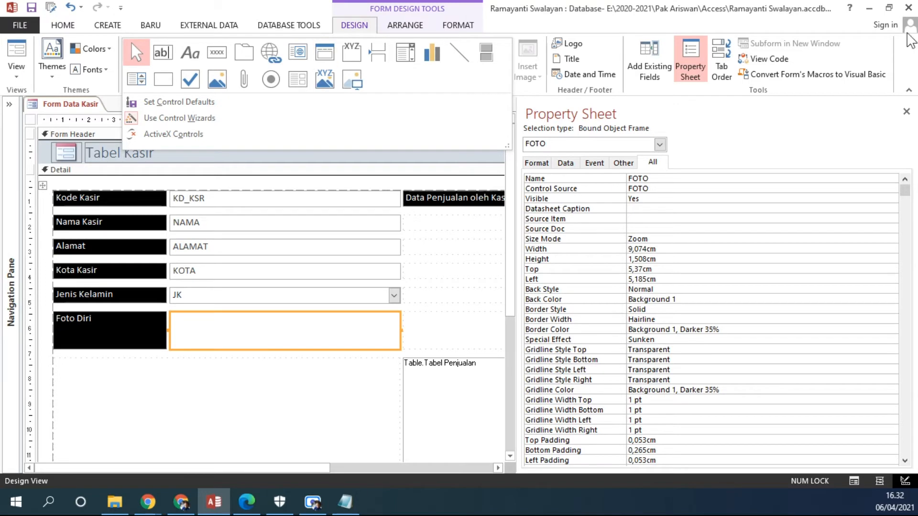
click(525, 272)
drag(517, 273, 670, 273)
click(443, 381)
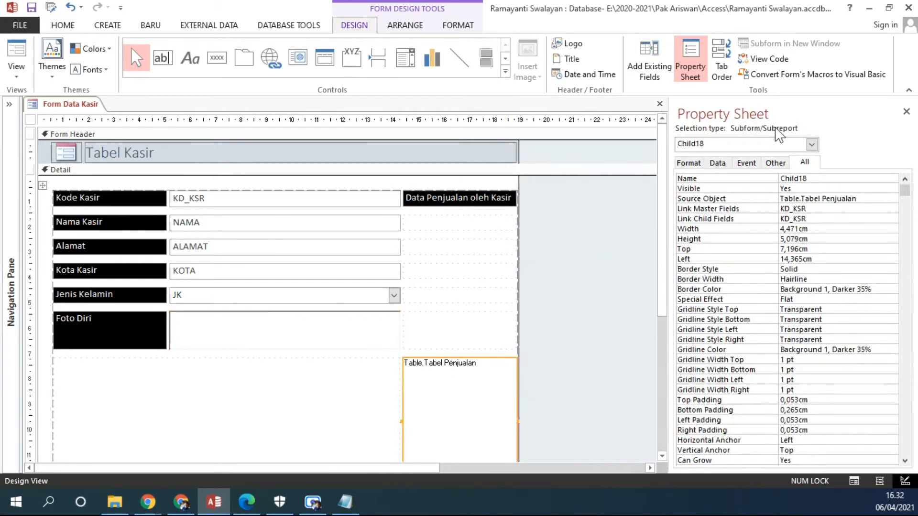
Look up the Subform/Subreport control among all available form controls.
click(505, 71)
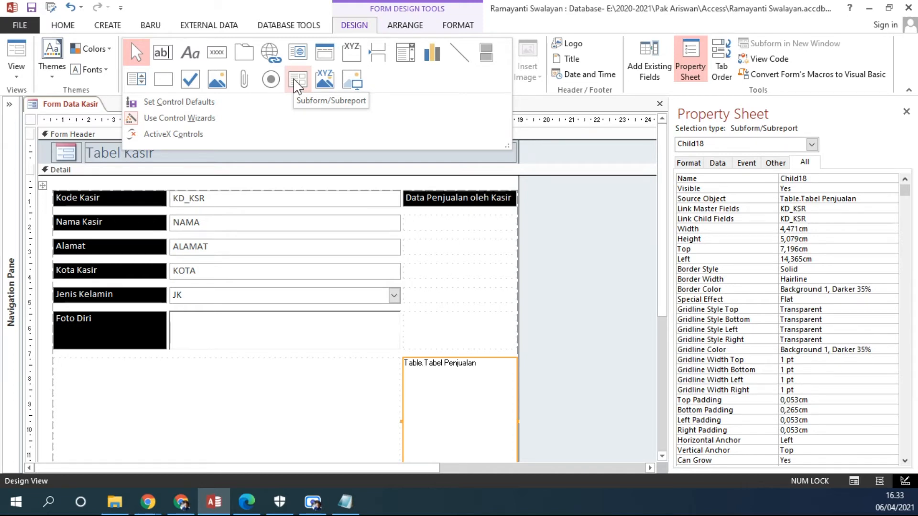
click(432, 412)
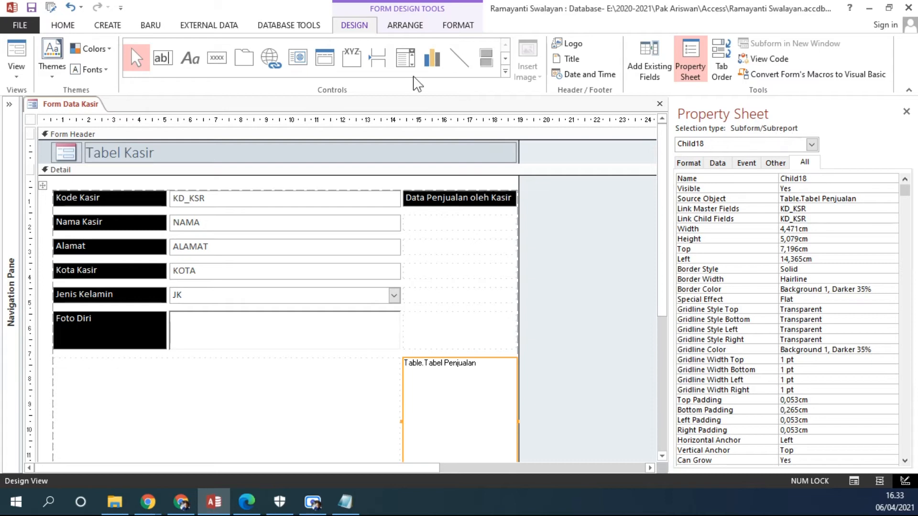
click(505, 71)
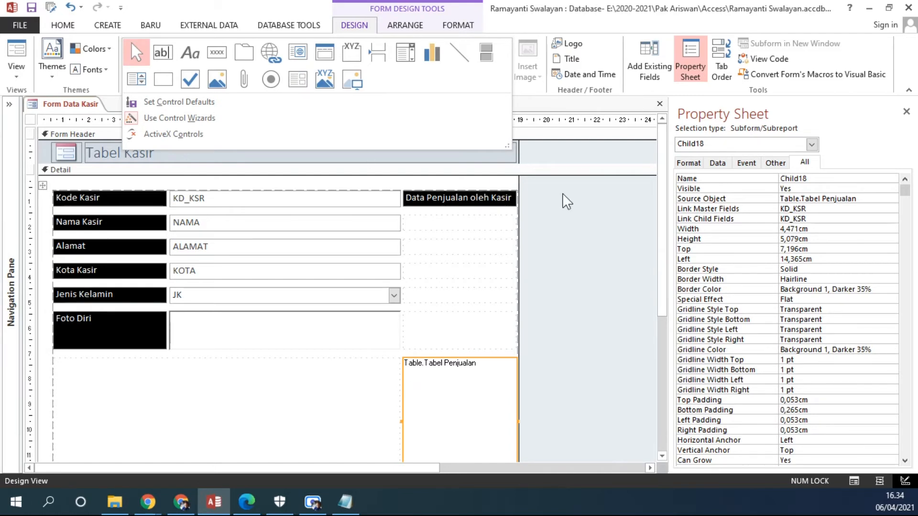
click(568, 221)
Close the control properties and widen the form to about 33 cm, staying in Design View.
click(904, 111)
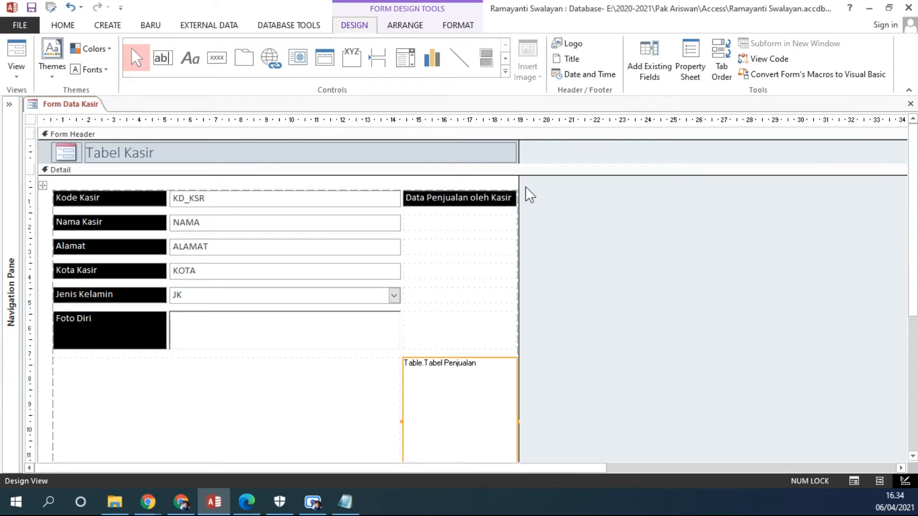
drag(520, 181, 873, 194)
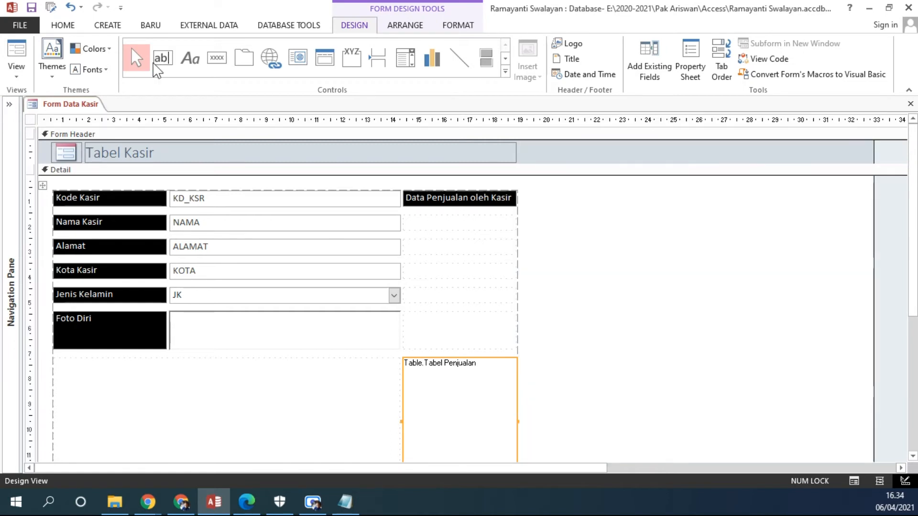
click(15, 75)
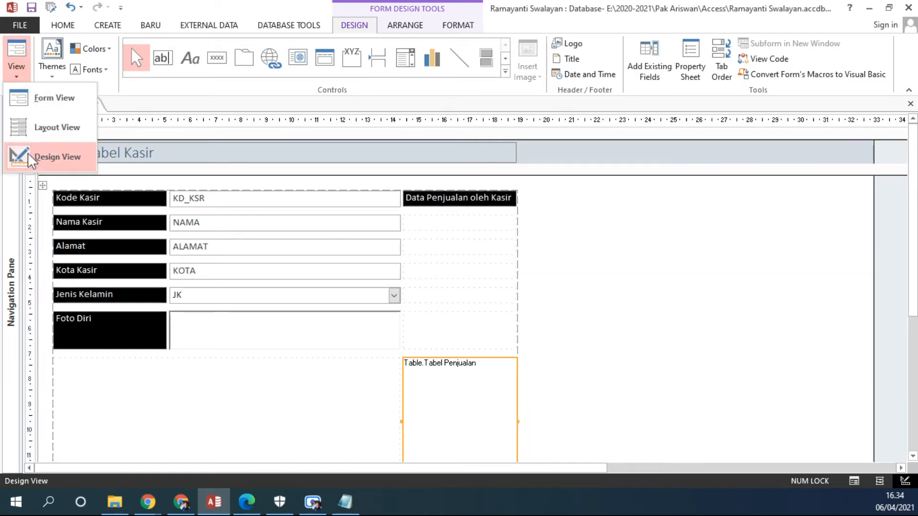
click(30, 153)
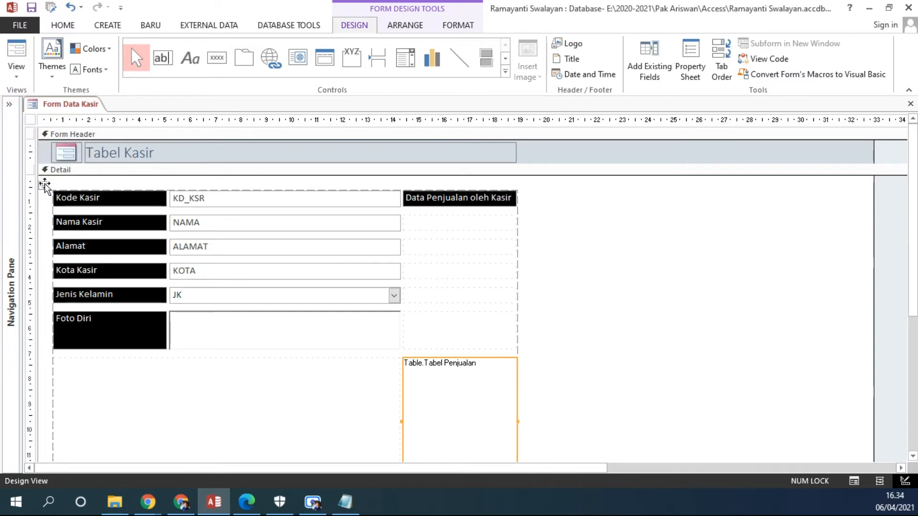
Examine the empty layout cells below the Data Penjualan oleh Kasir label.
click(478, 249)
click(478, 226)
click(476, 253)
click(478, 271)
click(467, 296)
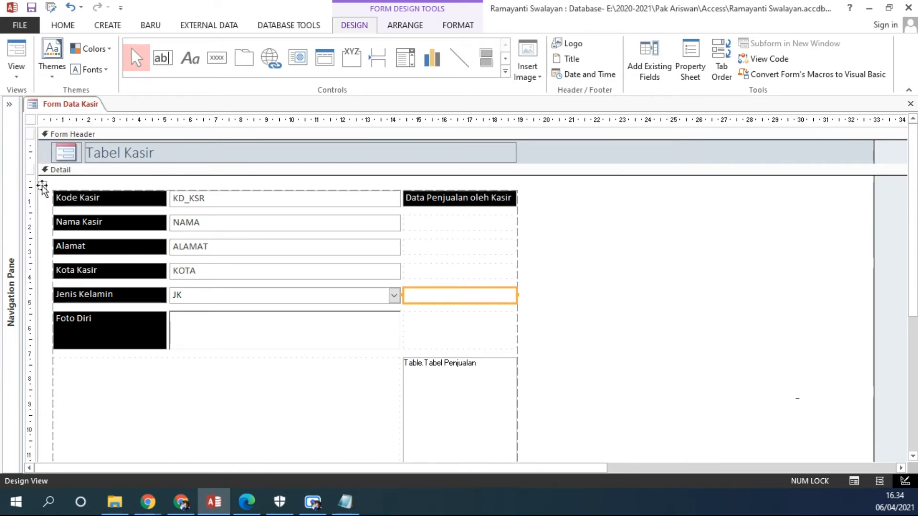
Move the whole control layout slightly closer to the upper-left corner of the Detail section.
click(43, 185)
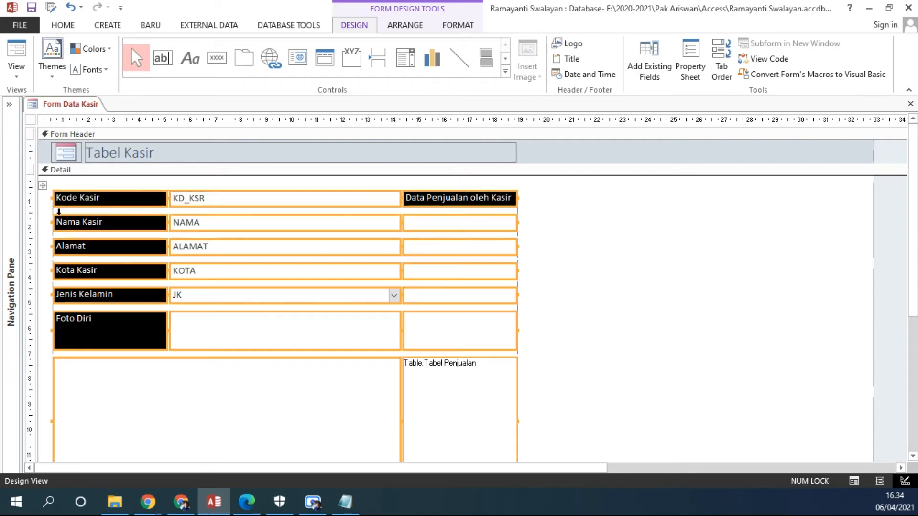
drag(43, 186, 50, 180)
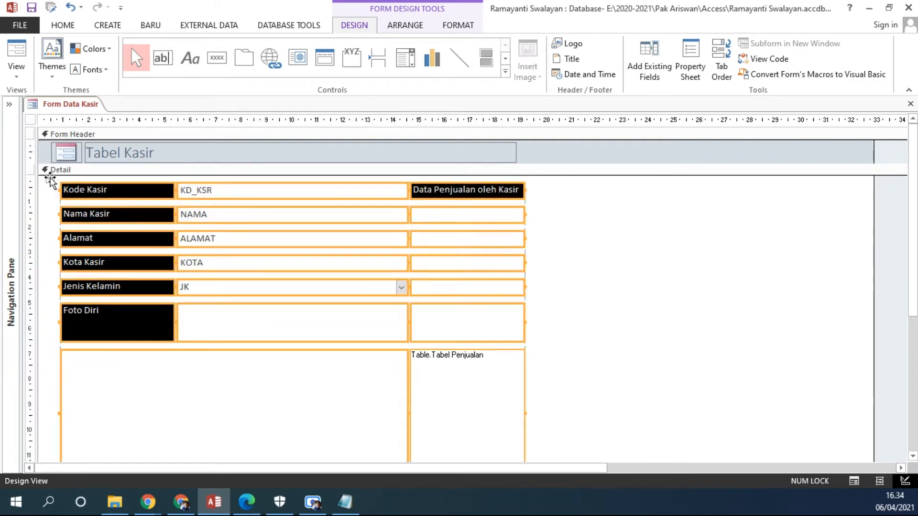
click(554, 310)
click(50, 178)
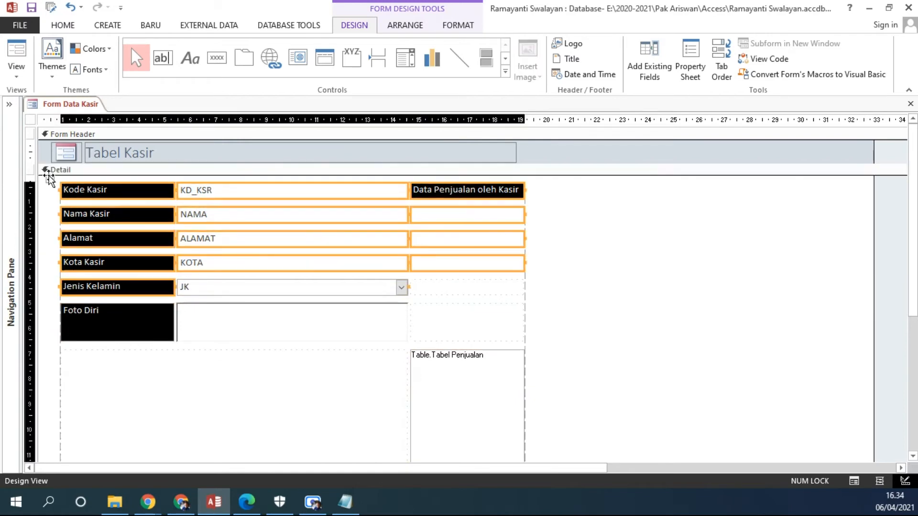
drag(50, 178, 39, 181)
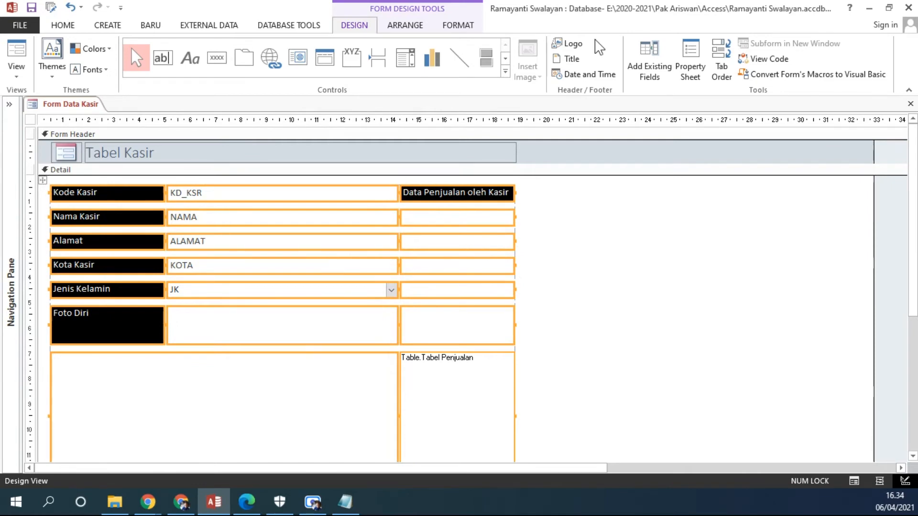
Remove the layout applied to all controls in the Detail section.
click(406, 26)
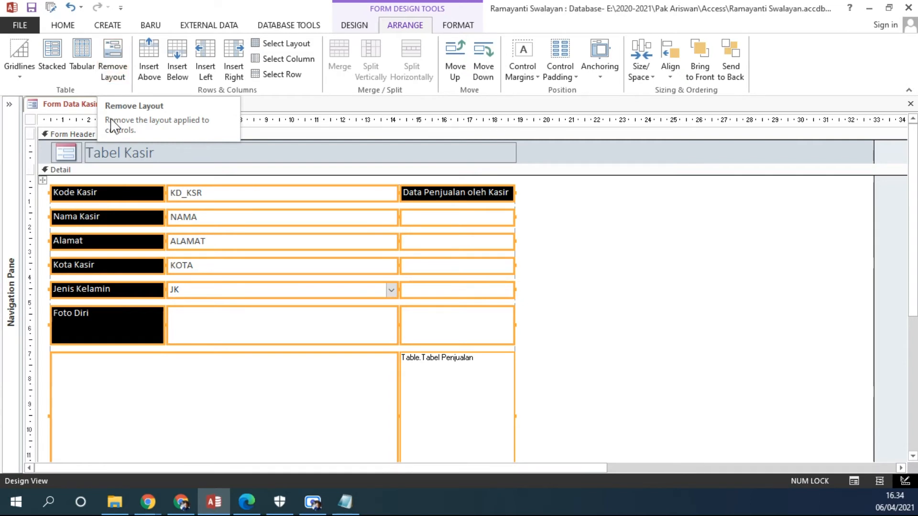
click(124, 80)
click(584, 305)
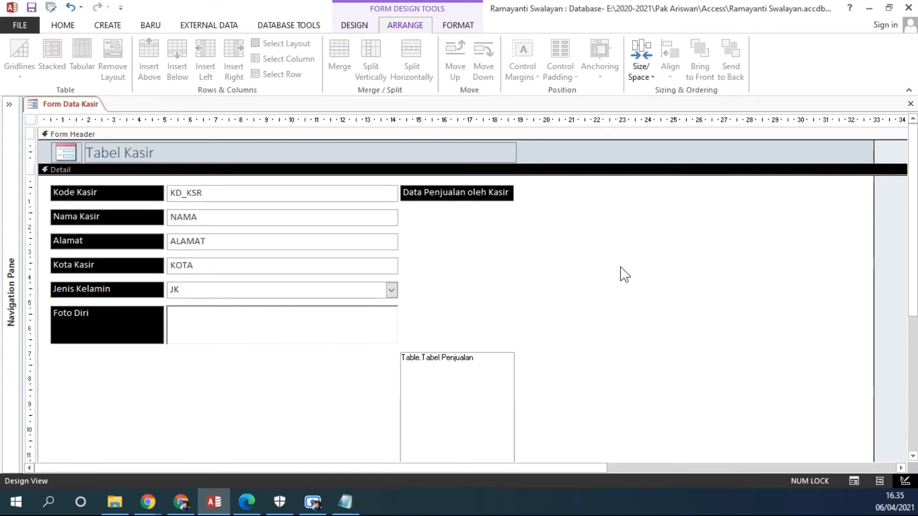
Narrow the KD_KSR, NAMA, ALAMAT, KOTA and JK fields to about 2.8, 5, 6.4, 3.6 and 1.3 cm.
click(340, 197)
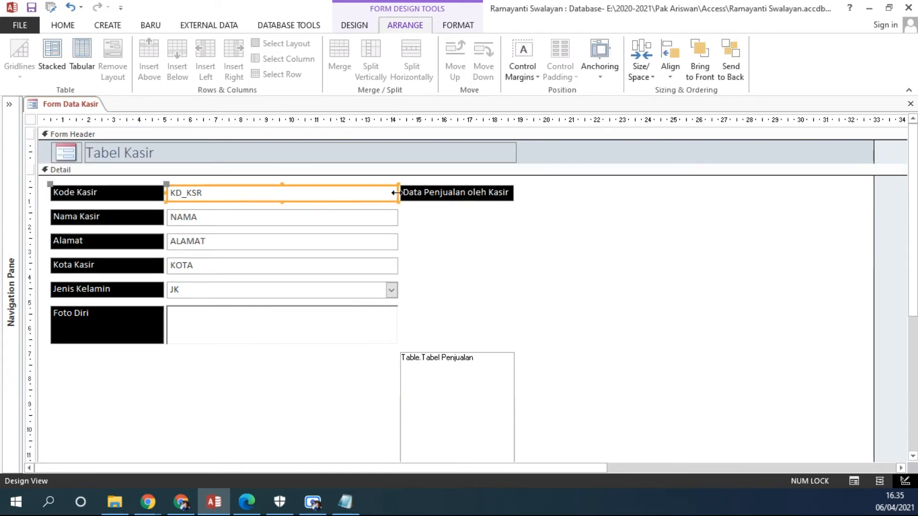
drag(398, 194, 236, 189)
click(365, 218)
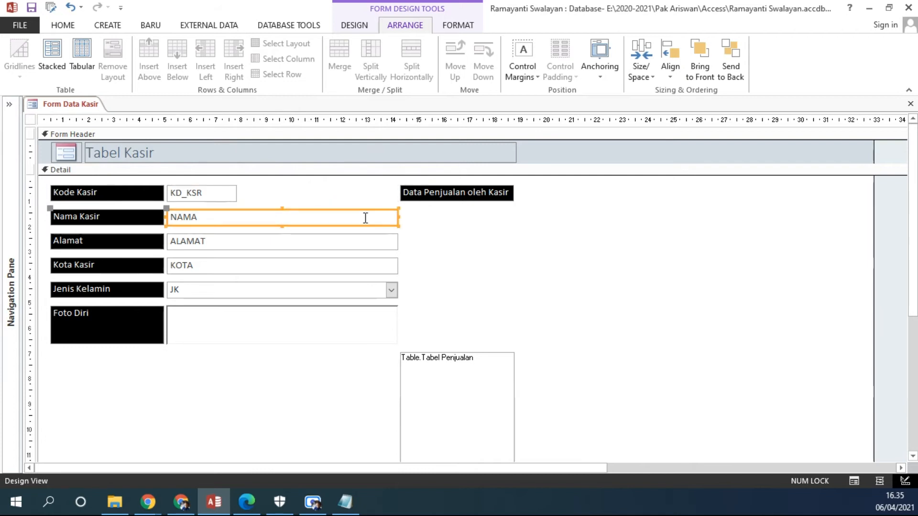
drag(397, 217, 295, 213)
click(359, 244)
drag(396, 242, 328, 242)
click(357, 268)
drag(396, 267, 258, 266)
click(307, 293)
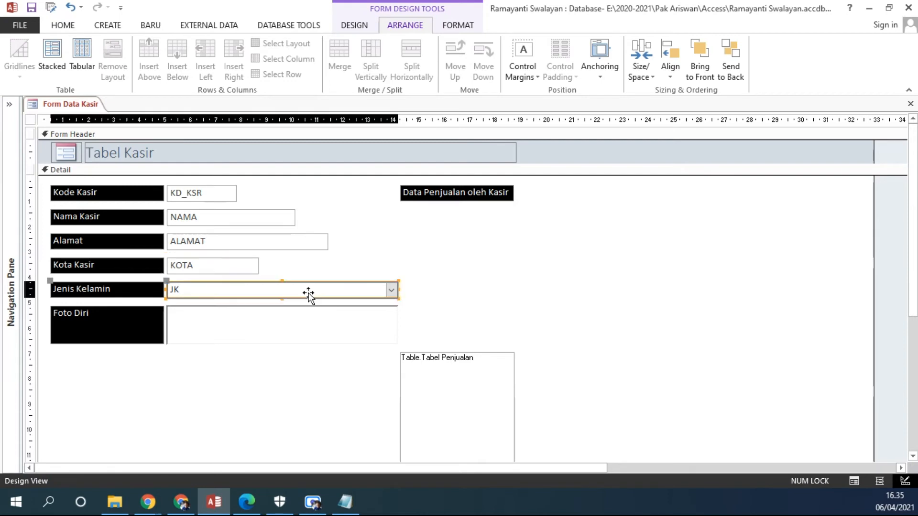
drag(398, 289, 202, 289)
Resize the photo frame to about 5 cm wide and 5.6 cm tall, and shorten the Foto Diri label to one line.
click(249, 325)
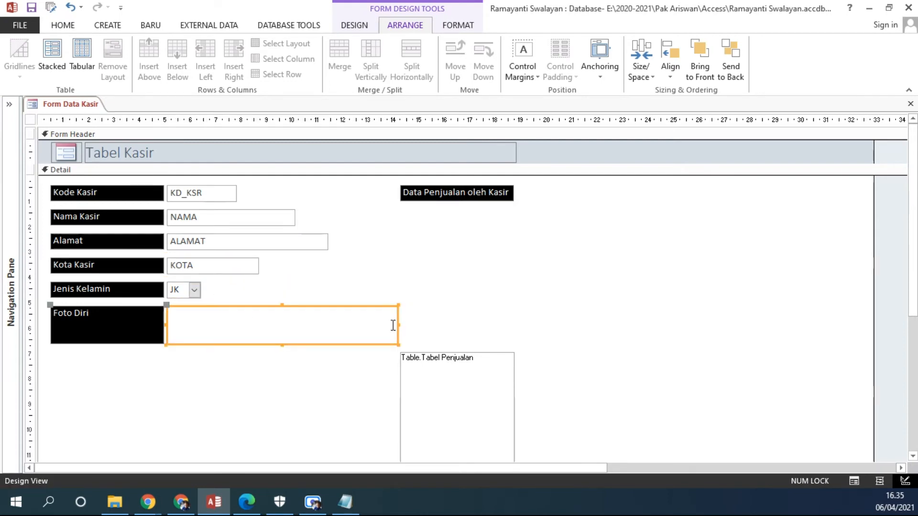
drag(397, 325, 213, 314)
drag(191, 344, 191, 450)
click(219, 378)
click(205, 377)
drag(218, 377, 295, 388)
click(67, 318)
drag(108, 344, 107, 323)
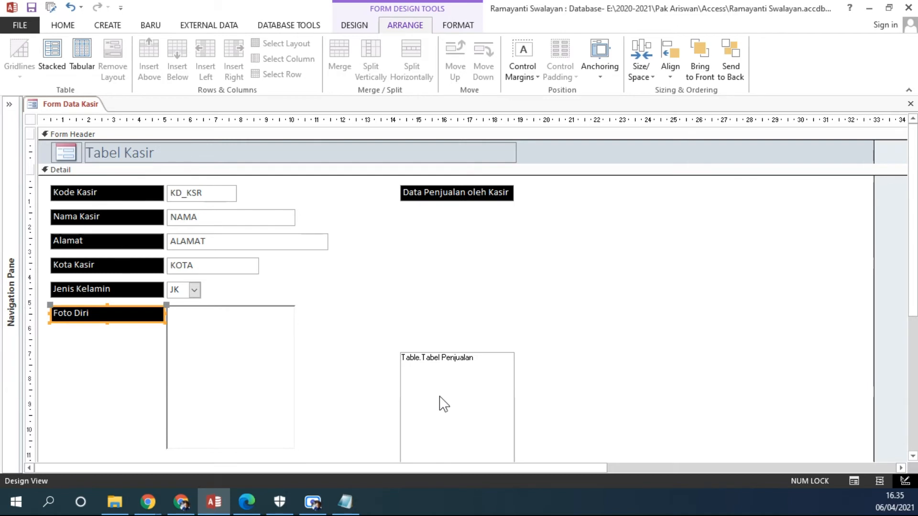
Move the Data Penjualan oleh Kasir label closer to the fields and place the Tabel Penjualan subform directly beneath it.
click(430, 196)
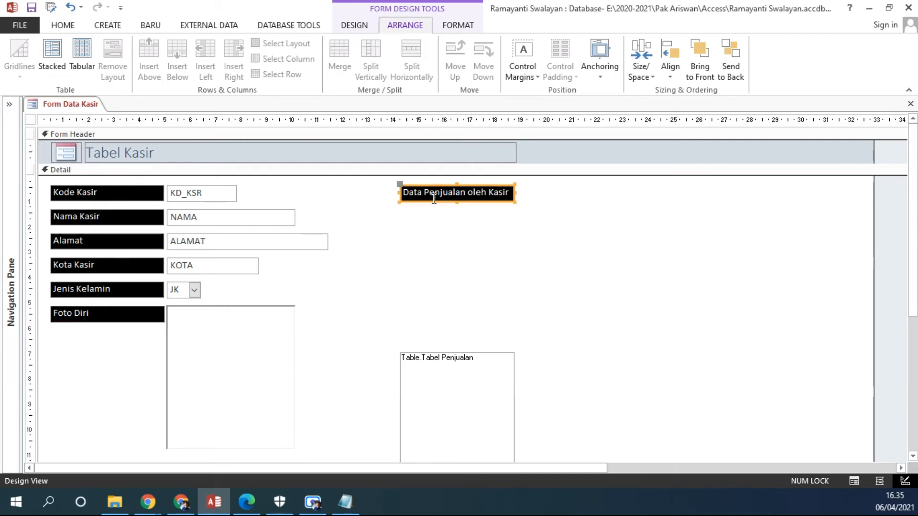
drag(429, 199, 364, 197)
click(448, 370)
click(448, 370)
drag(400, 349, 334, 199)
Enlarge the Tabel Penjualan subform to about 13 cm by 9.6 cm, and reduce the form width to about 25 cm.
drag(392, 332, 393, 448)
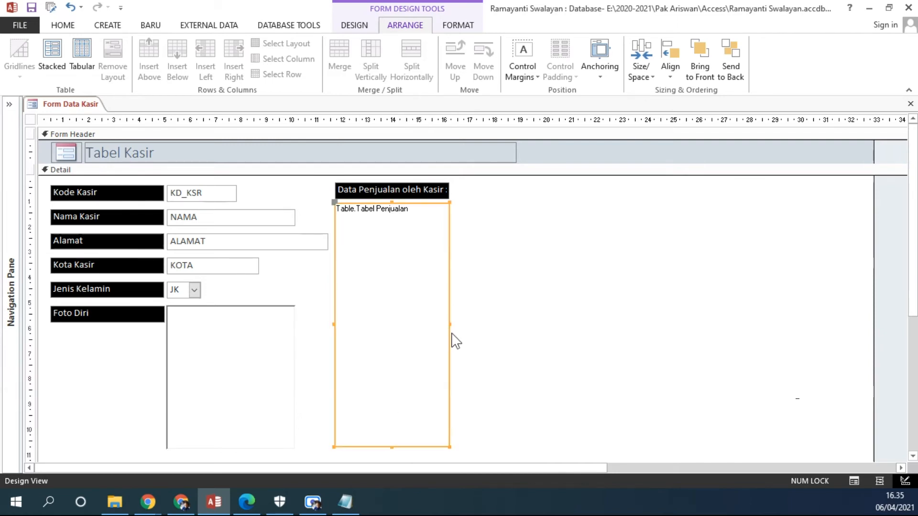
drag(448, 324, 664, 332)
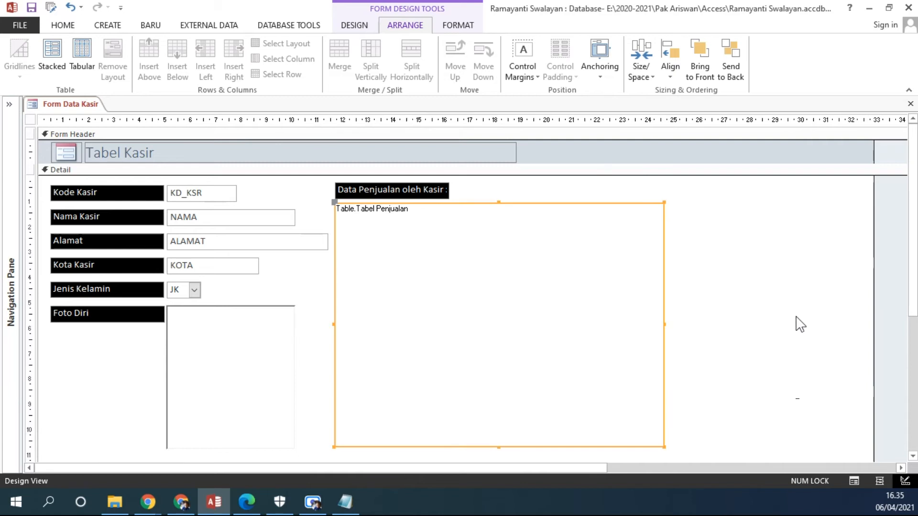
click(800, 324)
drag(875, 305, 676, 309)
drag(676, 195, 676, 214)
click(464, 256)
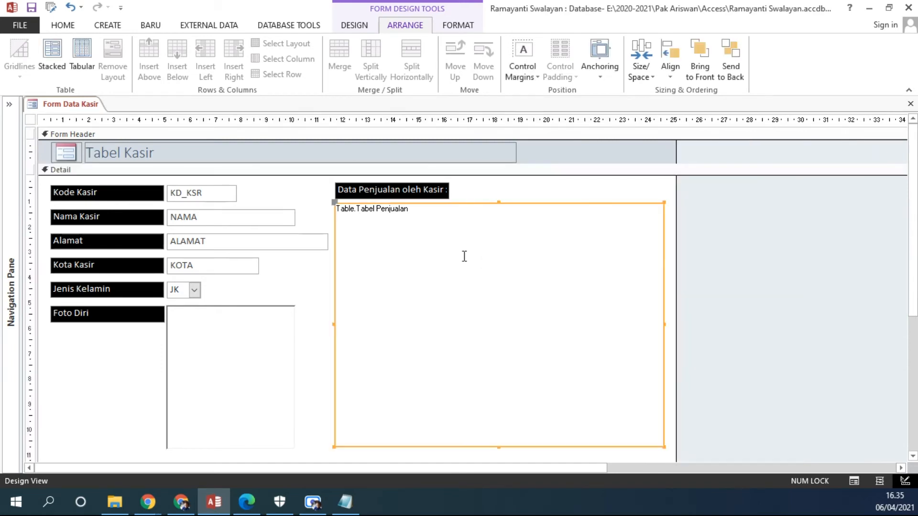
click(238, 245)
click(233, 330)
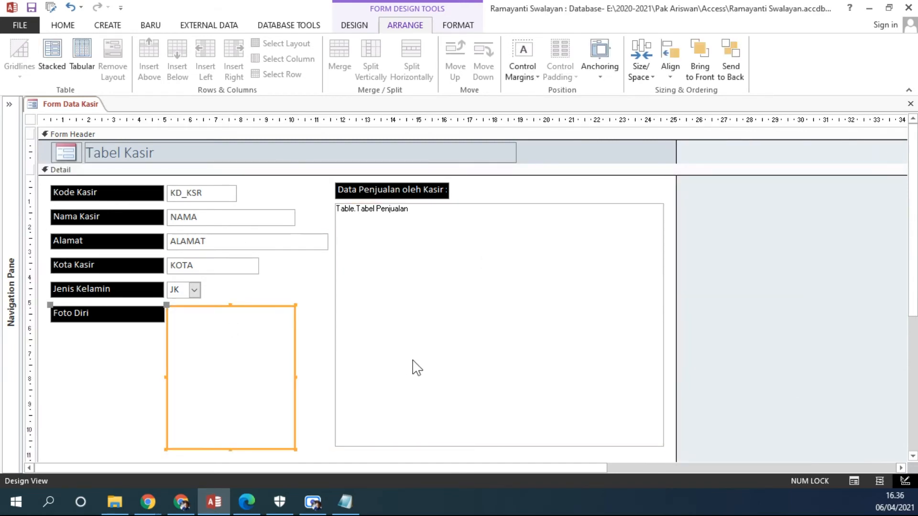
Widen the Tabel Kasir title to about 23 cm and increase the Form Header height to about 2.3 cm.
click(485, 151)
drag(517, 152, 669, 157)
click(149, 157)
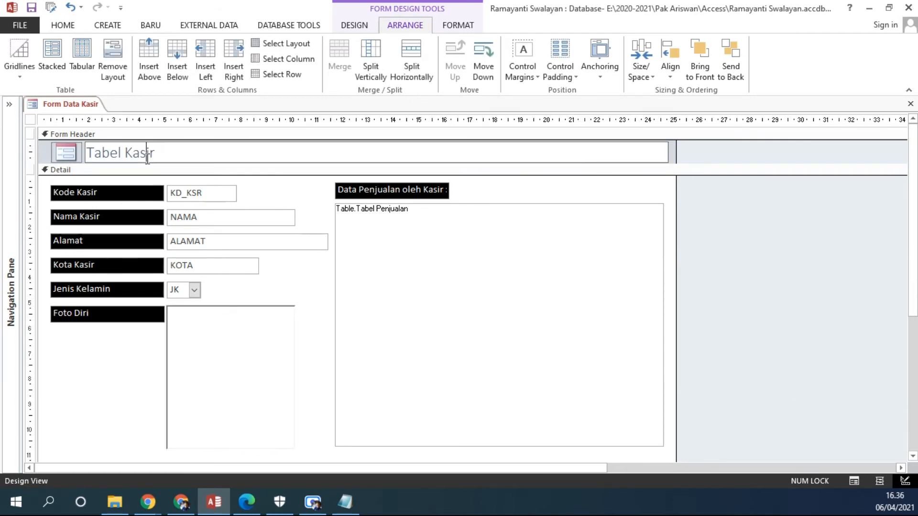
drag(176, 166, 175, 200)
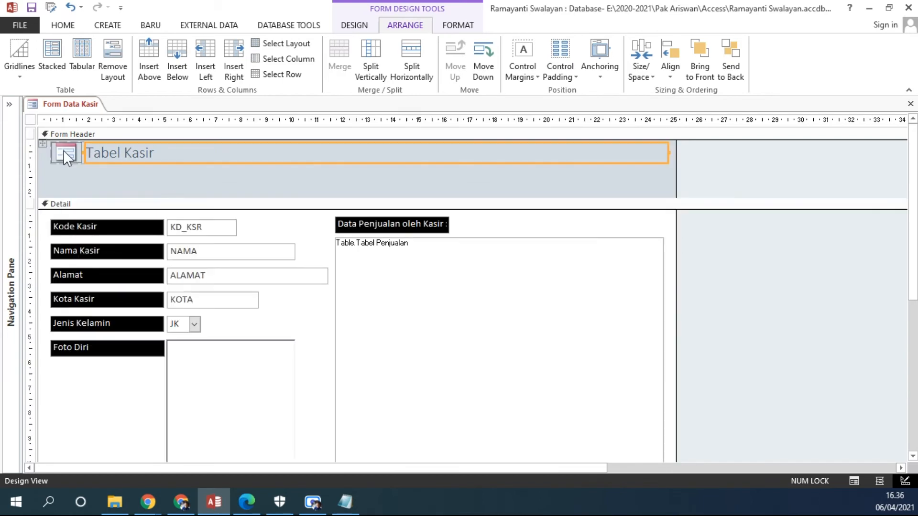
Shift the logo and Tabel Kasir title slightly down and right in the Form Header, and check each control's selection.
drag(41, 140, 48, 152)
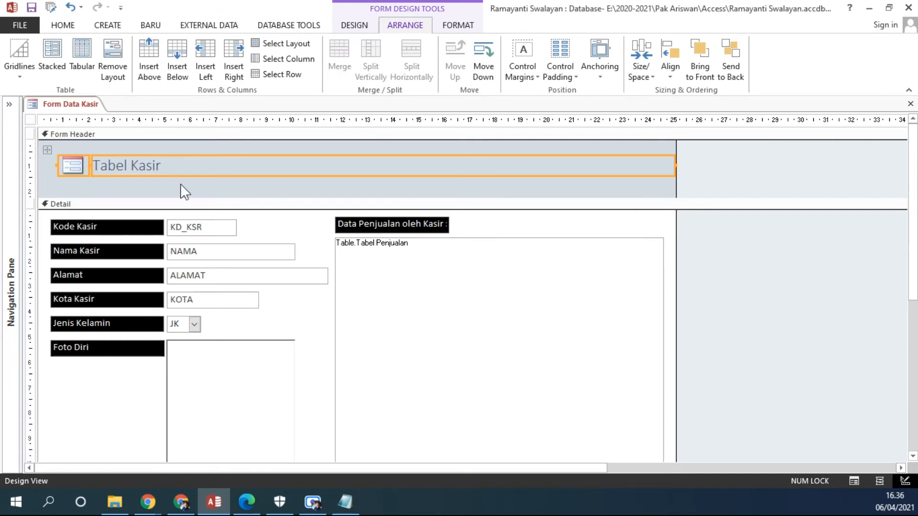
click(226, 184)
click(157, 170)
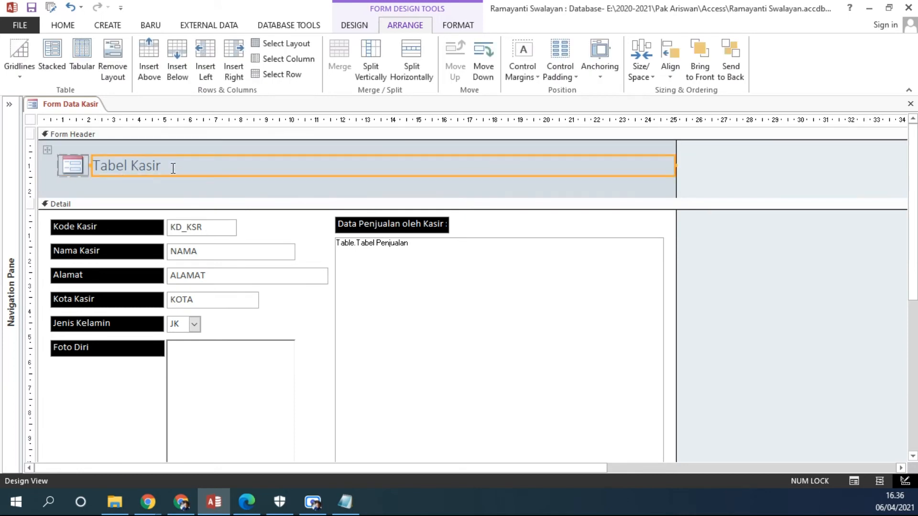
click(161, 166)
click(73, 165)
click(188, 164)
click(189, 164)
click(74, 166)
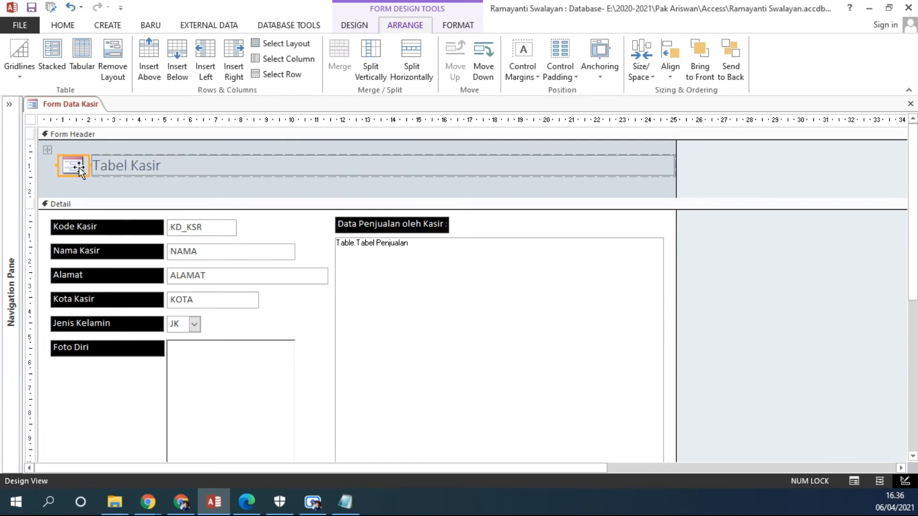
Remove the layout joining the logo and the Tabel Kasir title in the Form Header, and select the logo alone.
click(48, 150)
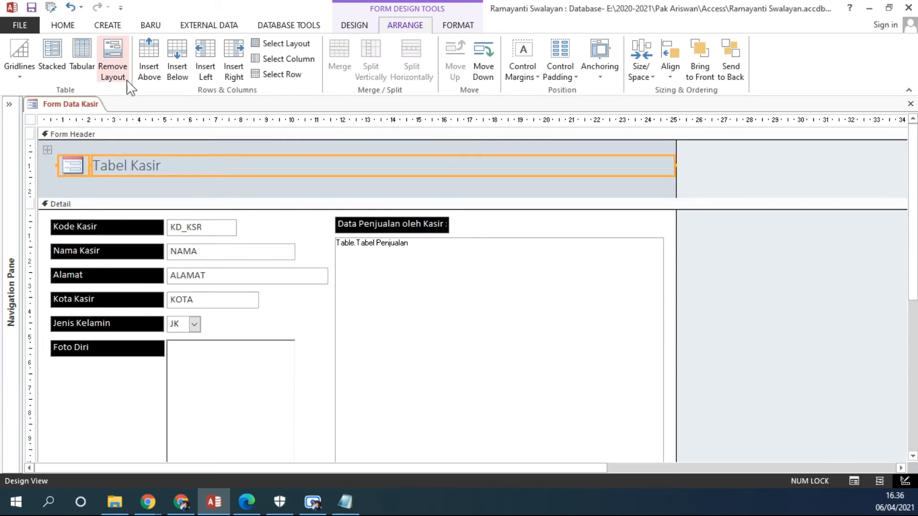
click(114, 57)
click(116, 185)
click(77, 158)
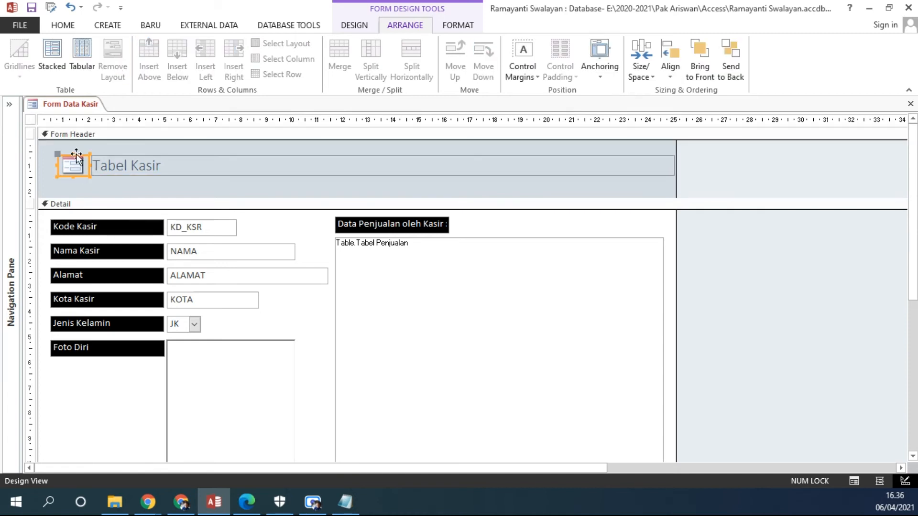
Enlarge the Form Header logo to about 1.9 cm by 2 cm and place the title, narrowed to about 20 cm, beside its upper part.
drag(74, 153, 71, 196)
click(117, 174)
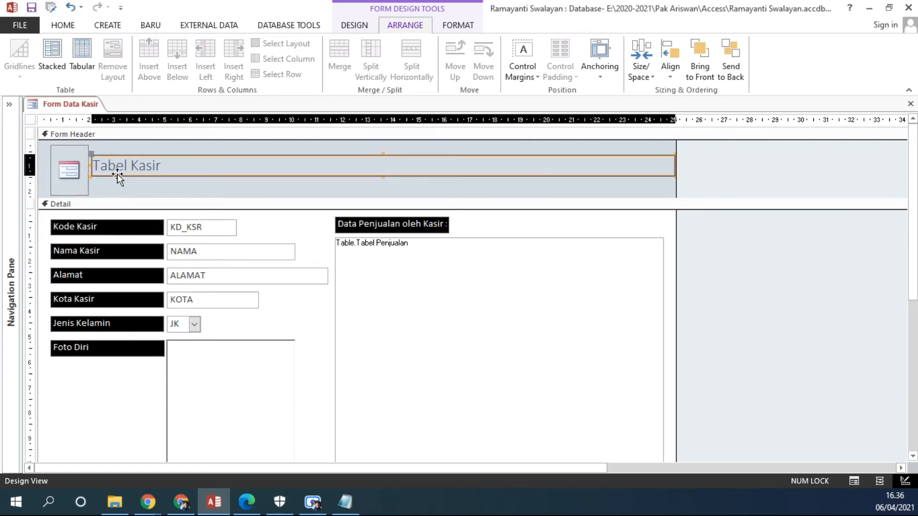
click(88, 164)
click(96, 164)
drag(92, 164, 165, 164)
click(84, 170)
mouse_move(88, 170)
mouse_down()
mouse_move(108, 169)
mouse_move(98, 171)
mouse_up()
click(167, 157)
drag(188, 156, 124, 146)
Change the Form Header title text to FORMULIR DATA KASIR.
click(181, 158)
drag(181, 157, 95, 157)
key(Caps_Lock)
text(FO)
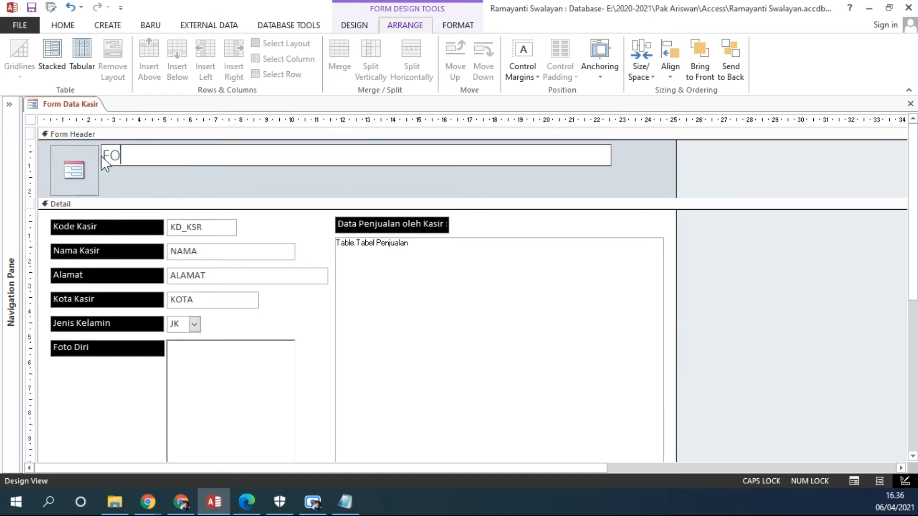
text(RMULIR DATA KASIR)
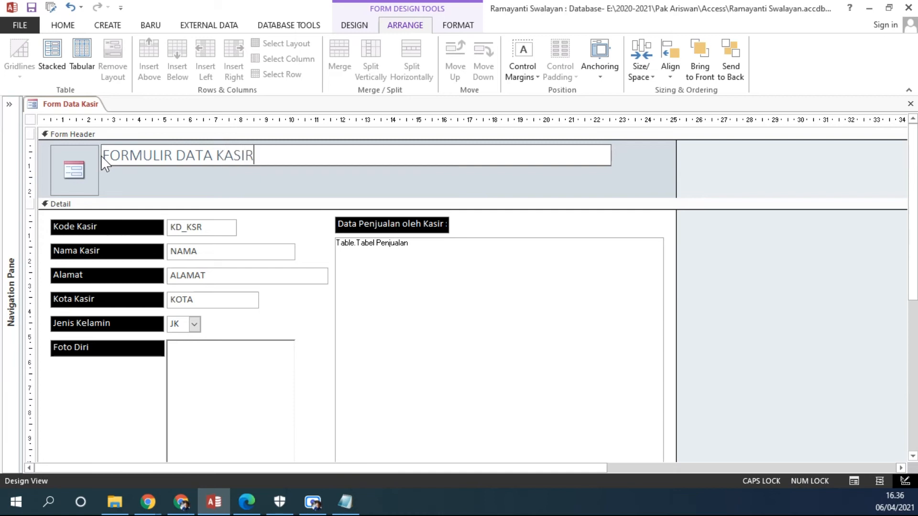
click(164, 177)
click(182, 163)
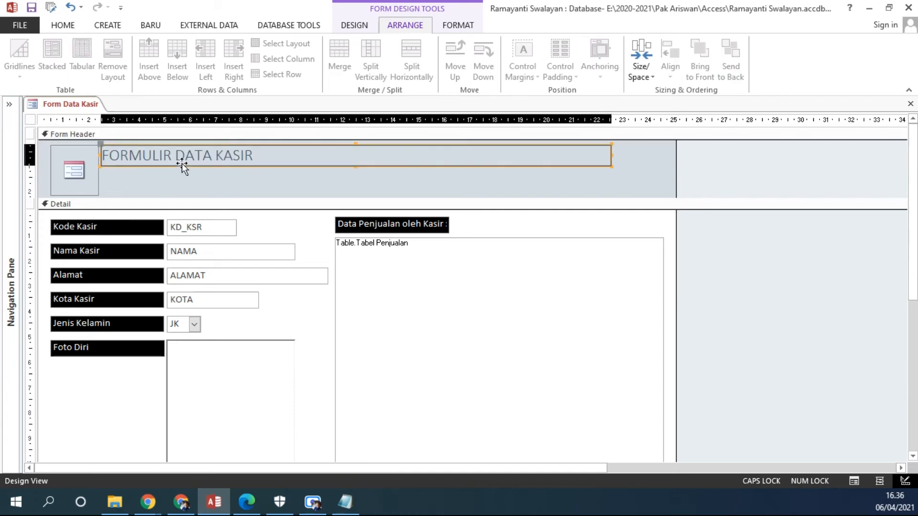
click(228, 182)
key(ctrl+v)
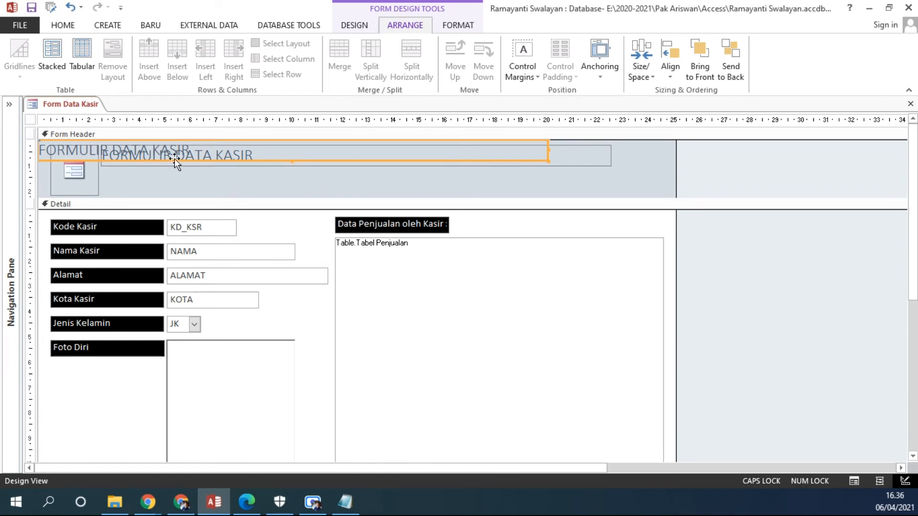
drag(173, 160, 122, 179)
click(318, 159)
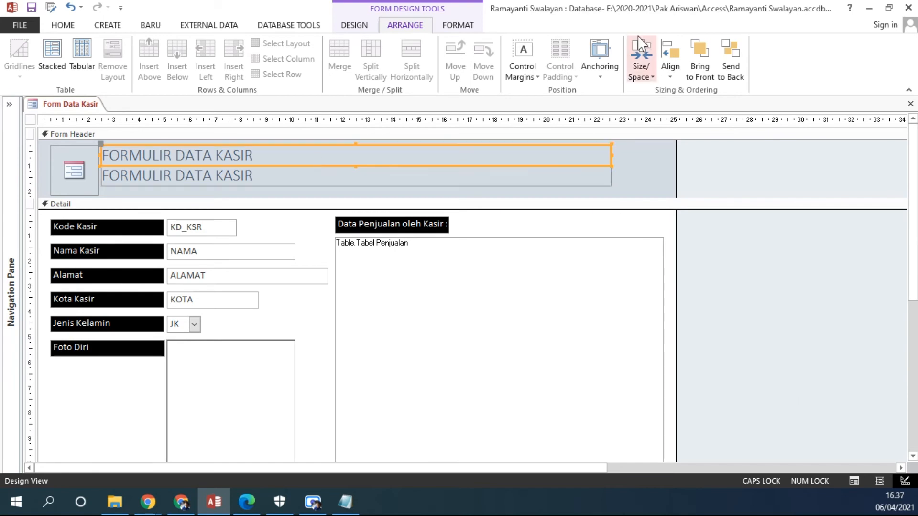
click(373, 26)
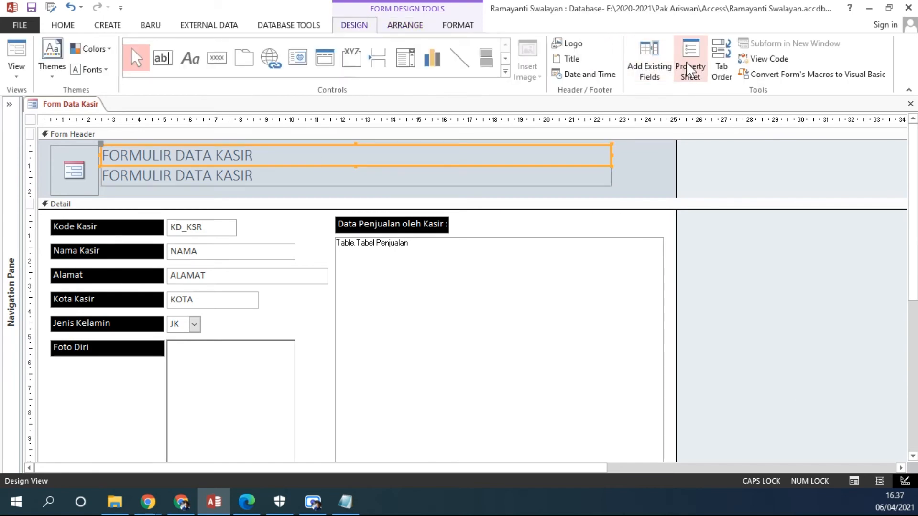
click(688, 62)
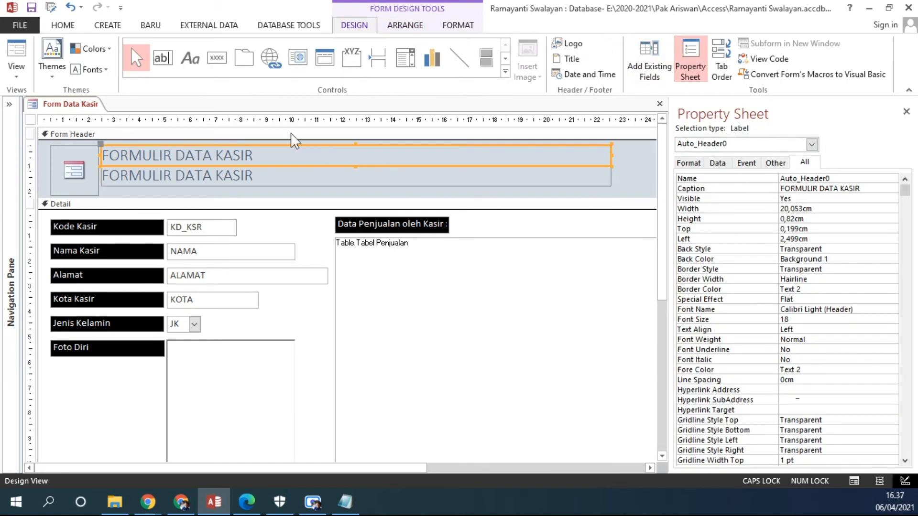
click(225, 179)
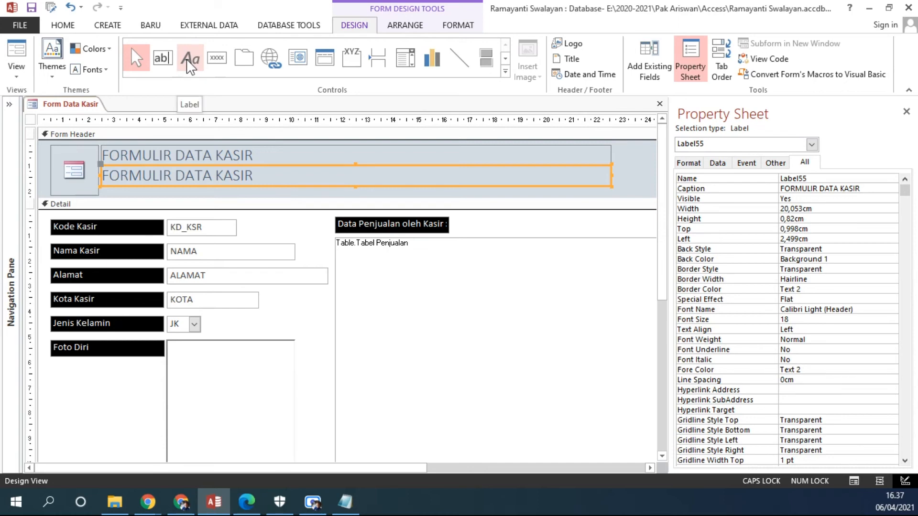
click(254, 186)
key(Delete)
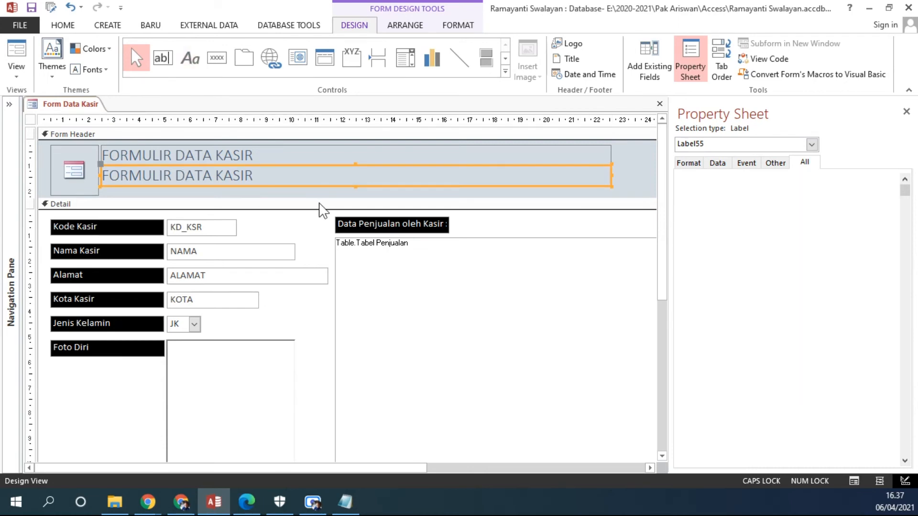
click(211, 166)
click(188, 175)
click(208, 162)
Add a label about 20 cm by 0.7 cm directly below the form title, with the text PT. JAMALSTORE.
click(193, 60)
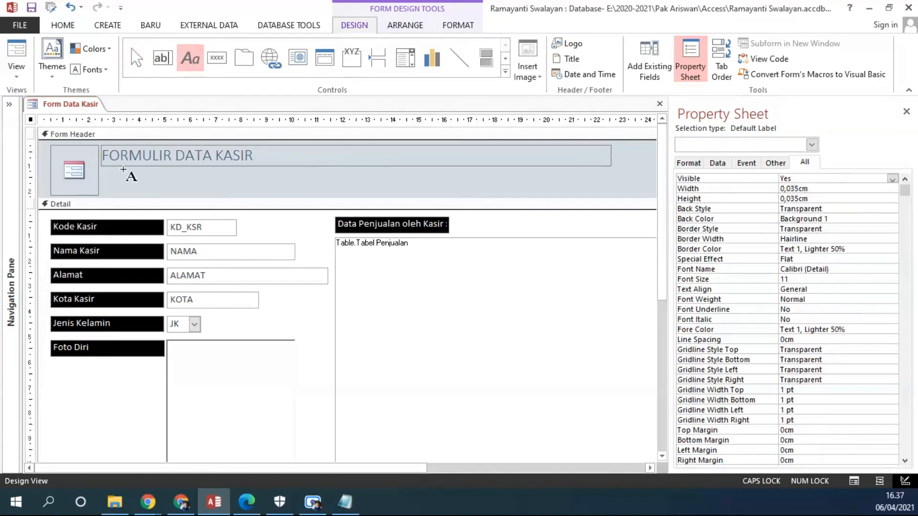
drag(101, 167, 610, 185)
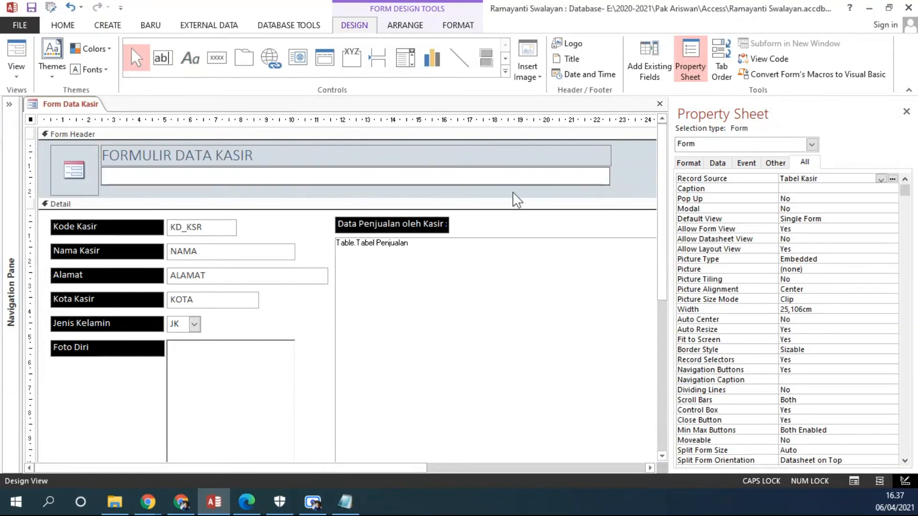
text(P)
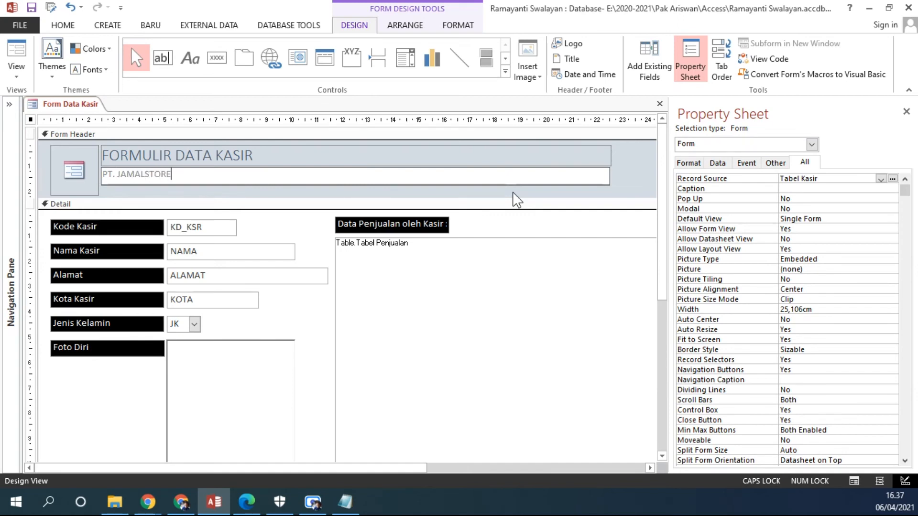
text(T. JAMALSTORE)
click(644, 193)
Resize the PT. JAMALSTORE label to about 20.1 cm by 0.5 cm.
click(601, 180)
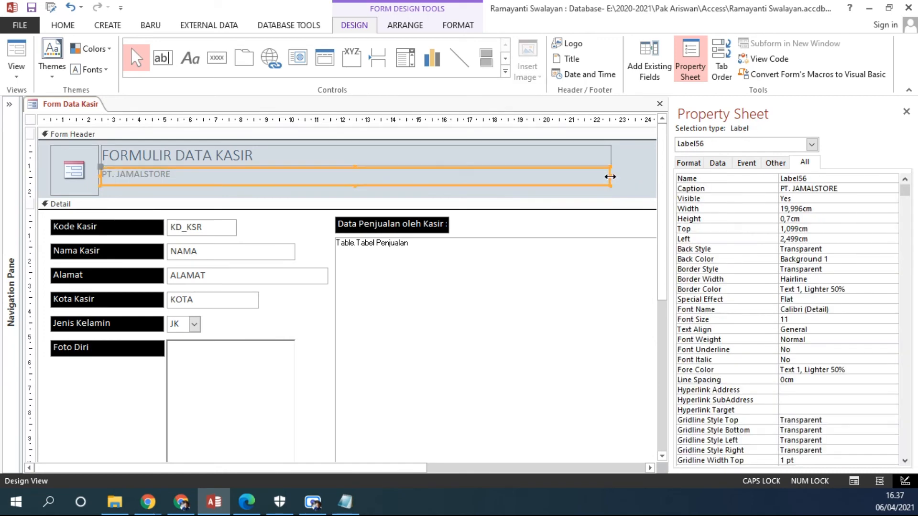
drag(612, 176, 614, 177)
drag(355, 184, 356, 181)
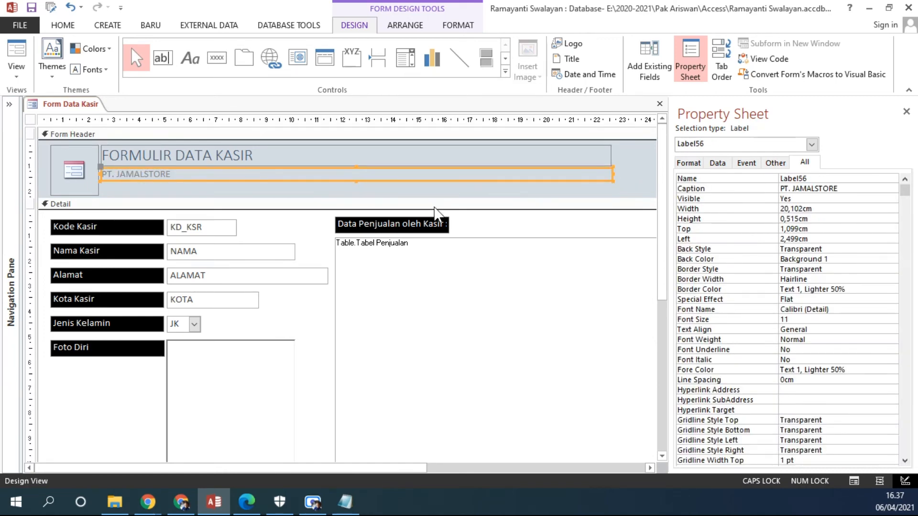
Place a copy of the PT. JAMALSTORE label below the original and replace its text with the company's street address and phone number.
click(279, 190)
key(ctrl+v)
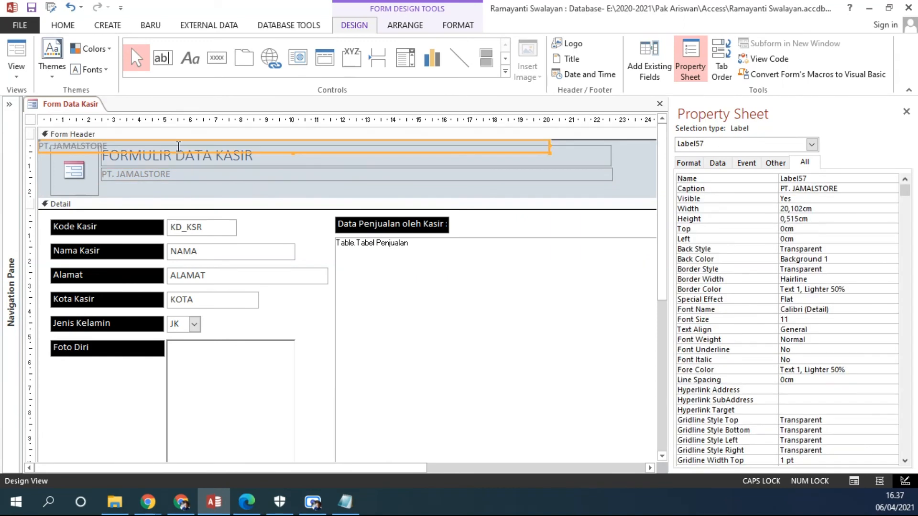
drag(179, 147, 81, 184)
text(JL. SIMPANG IJEN N)
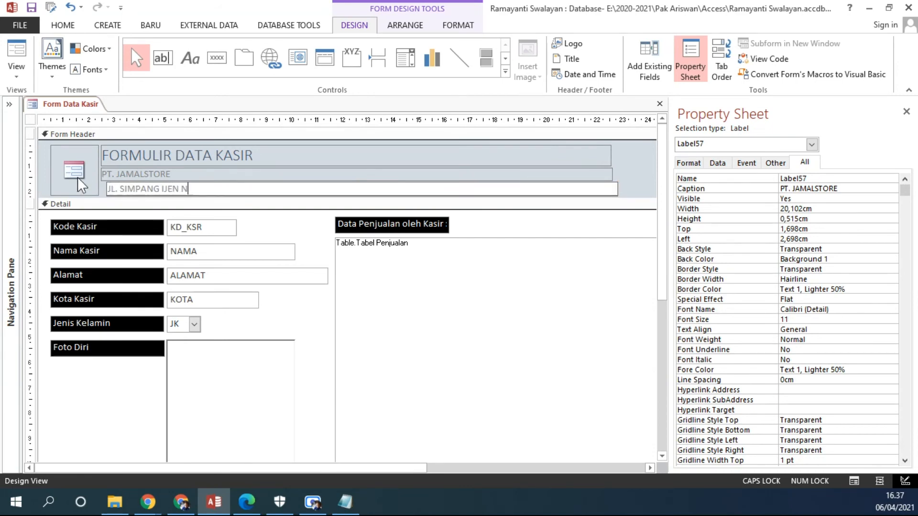
text(O. 8 MALANG TELP. (0341)
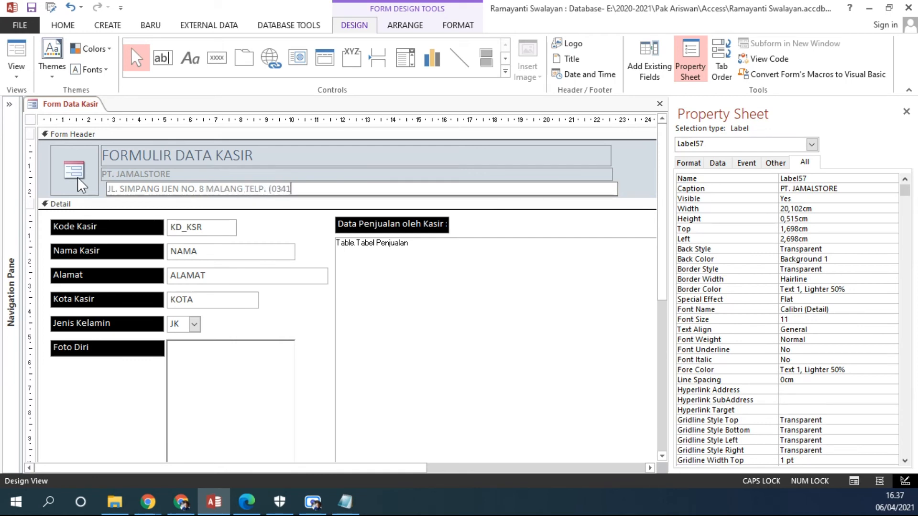
text() XXXXXXX)
key(Return)
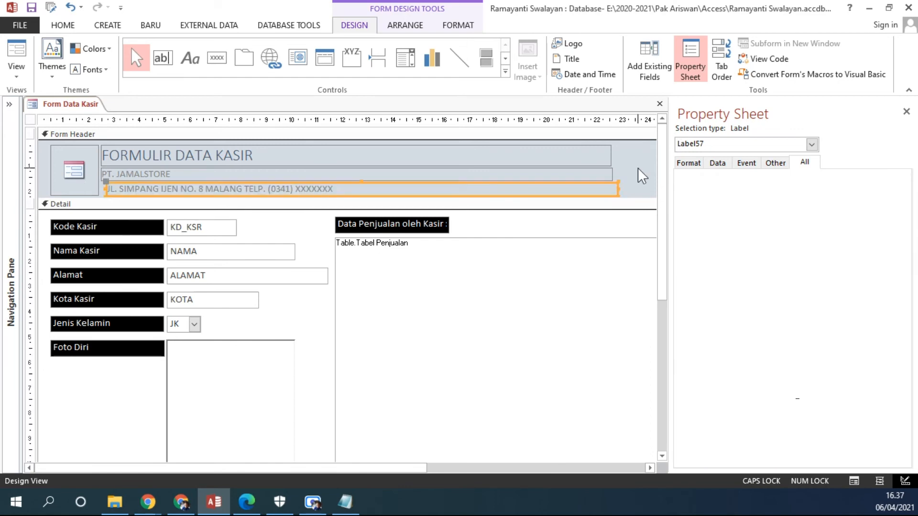
click(640, 176)
Set the font color of the form title, company name and address labels to black (Text 1).
click(162, 174)
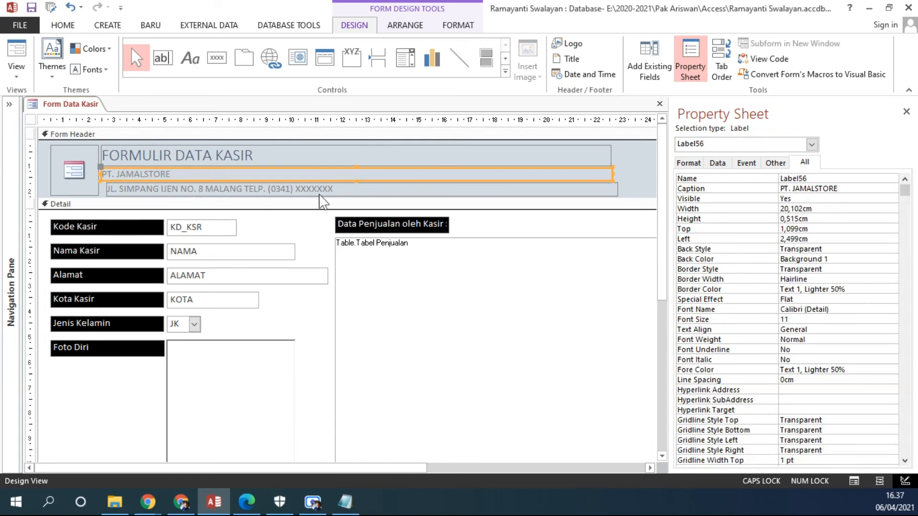
drag(628, 151, 555, 196)
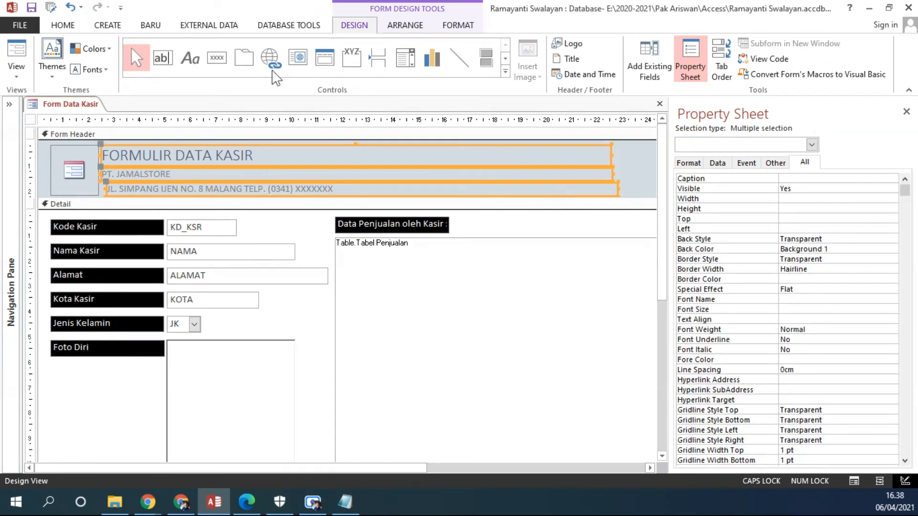
click(72, 27)
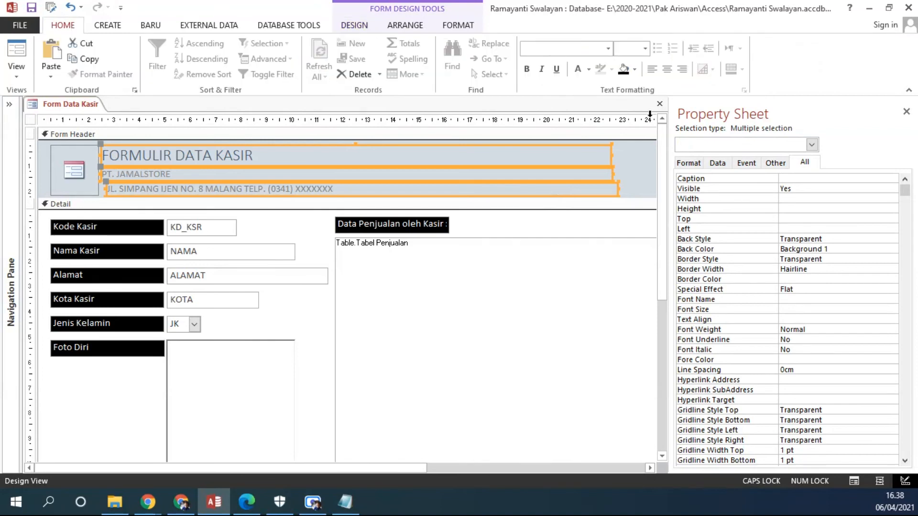
click(589, 69)
click(602, 130)
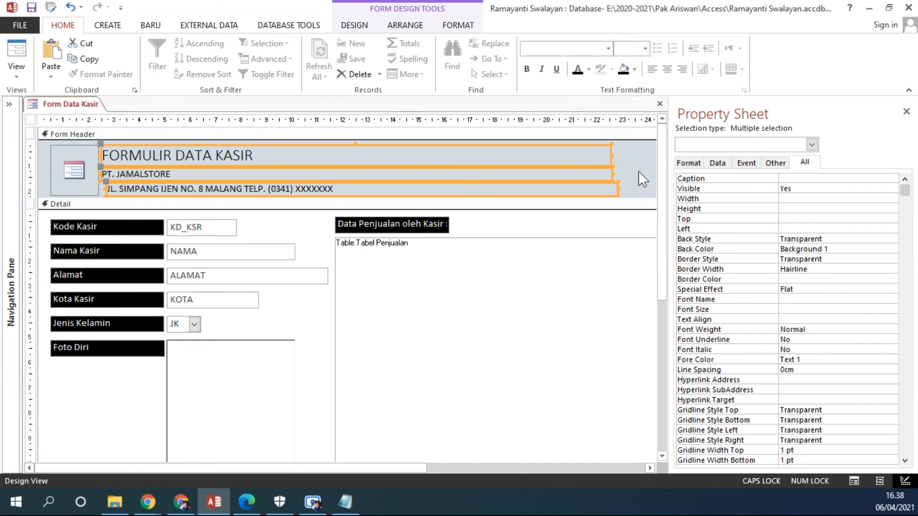
click(637, 157)
Stagger the left edges of the company name and address labels, with the PT. JAMALSTORE label starting at about 3.1 cm.
click(106, 189)
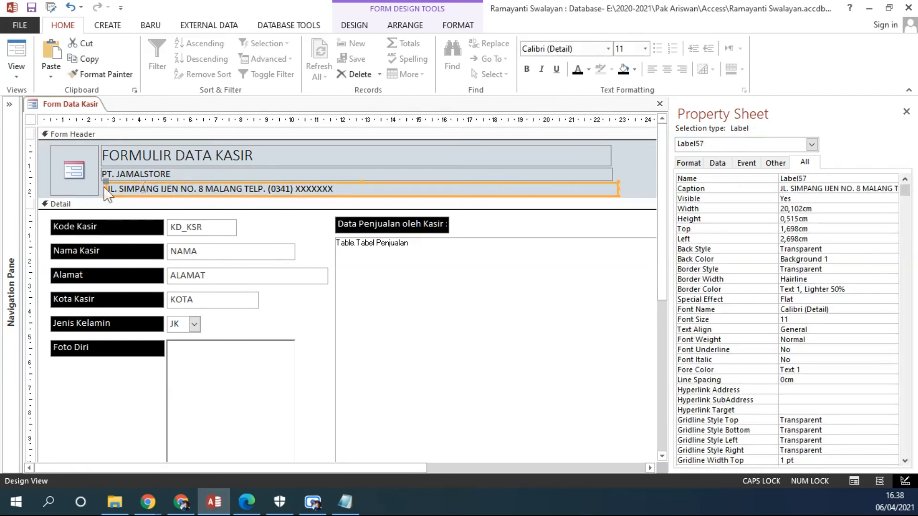
drag(106, 191, 116, 174)
click(102, 174)
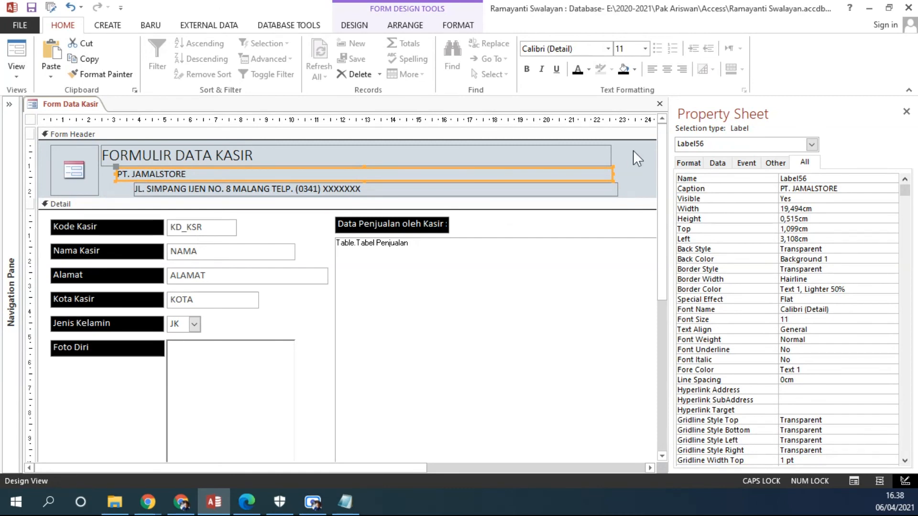
Close the property sheet and left-align the title, company name and address labels in the Form Header.
click(905, 111)
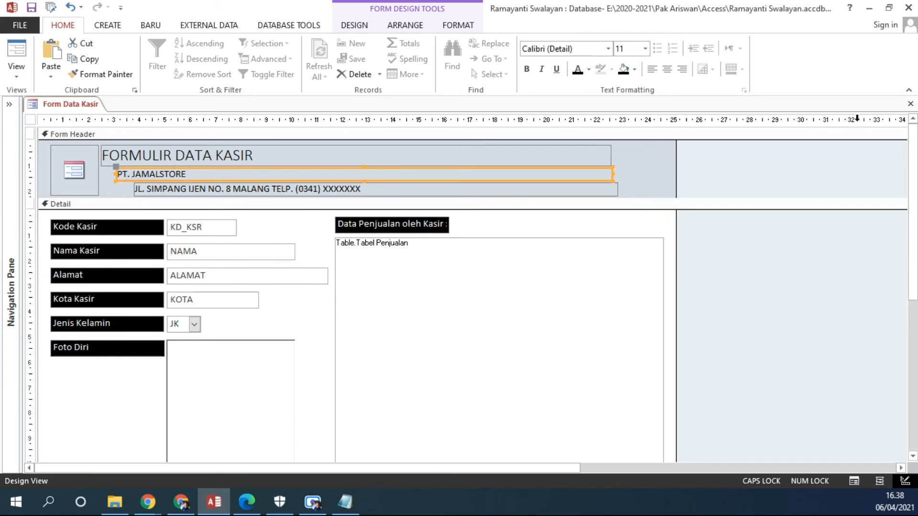
drag(630, 148, 538, 201)
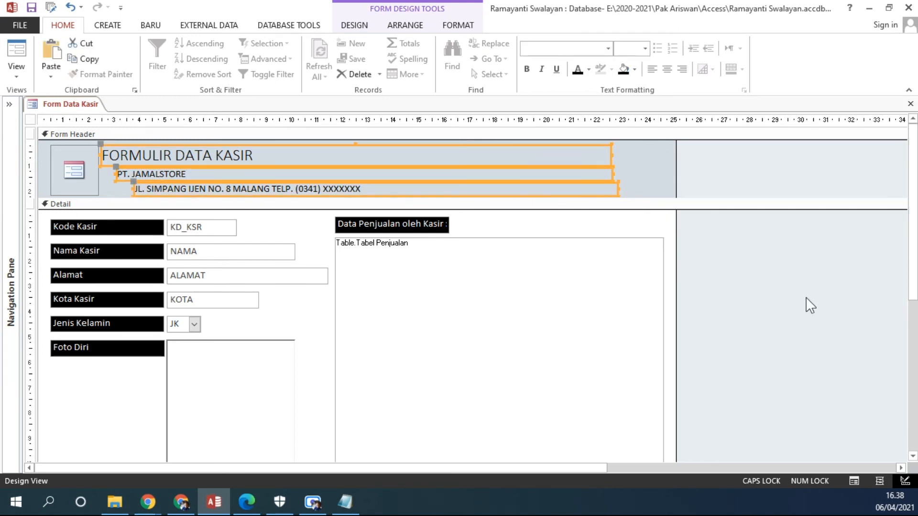
click(406, 24)
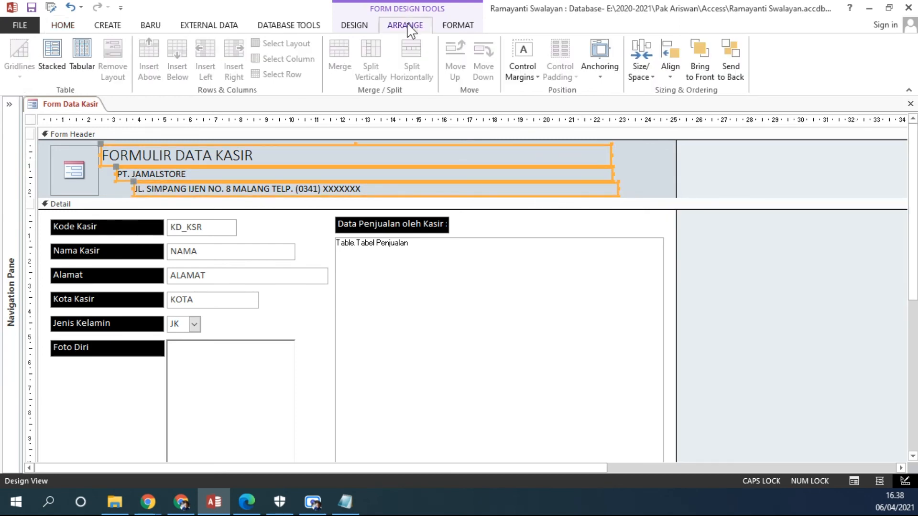
click(670, 78)
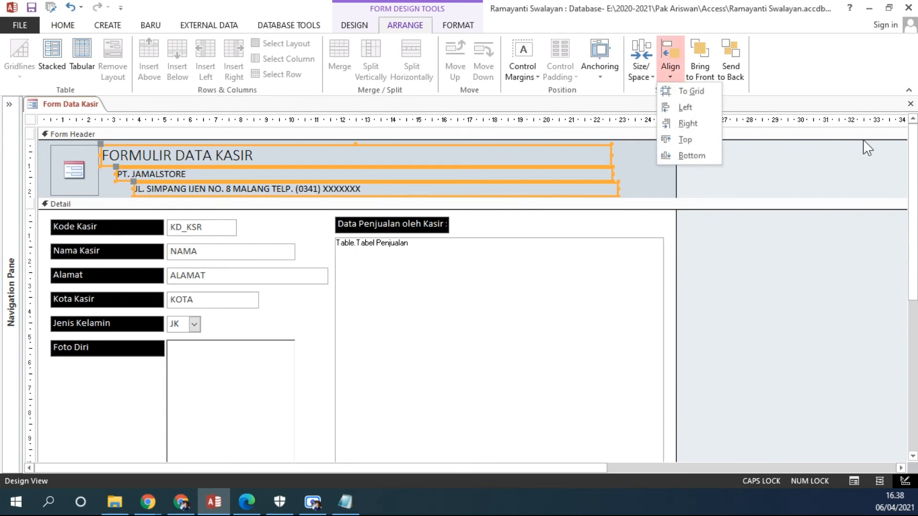
click(687, 108)
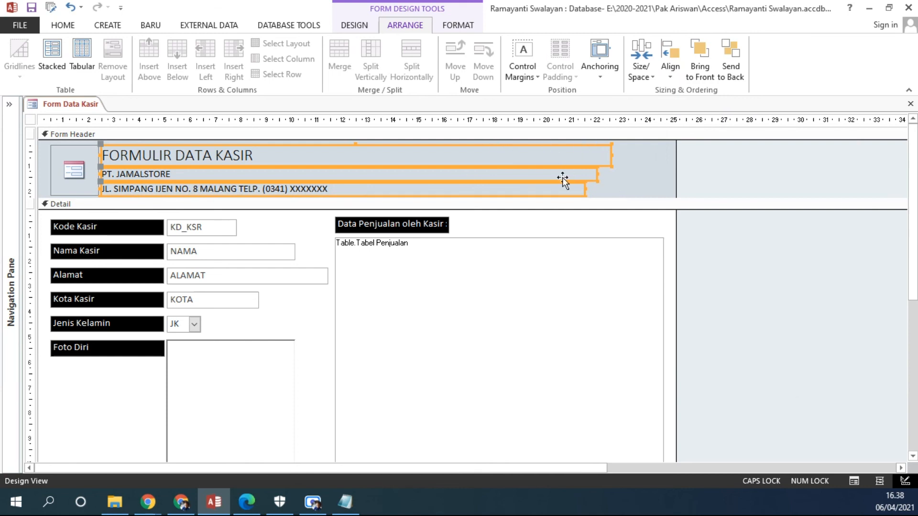
Size the three Form Header labels to the widest one.
click(653, 78)
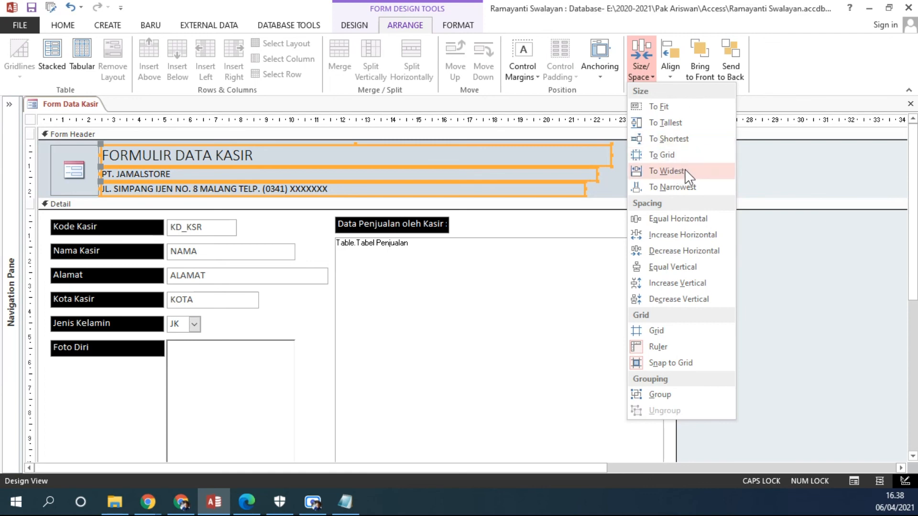
click(704, 178)
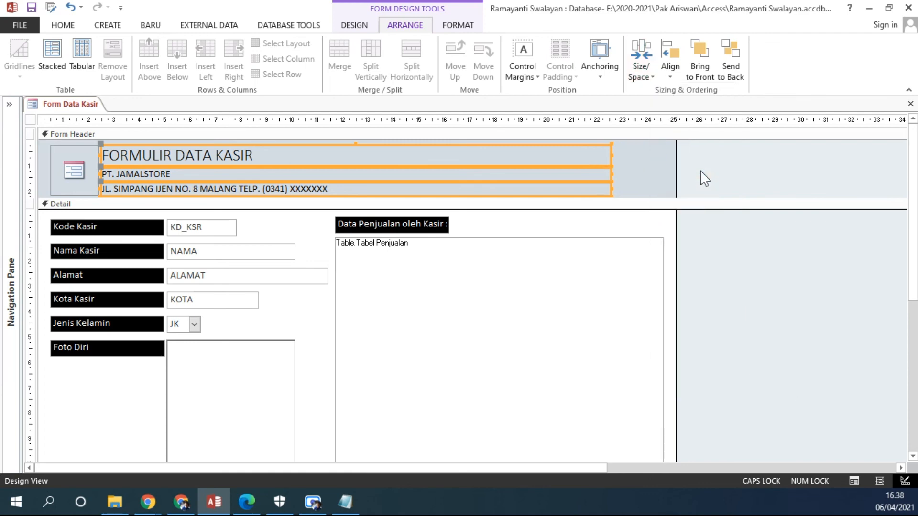
click(656, 167)
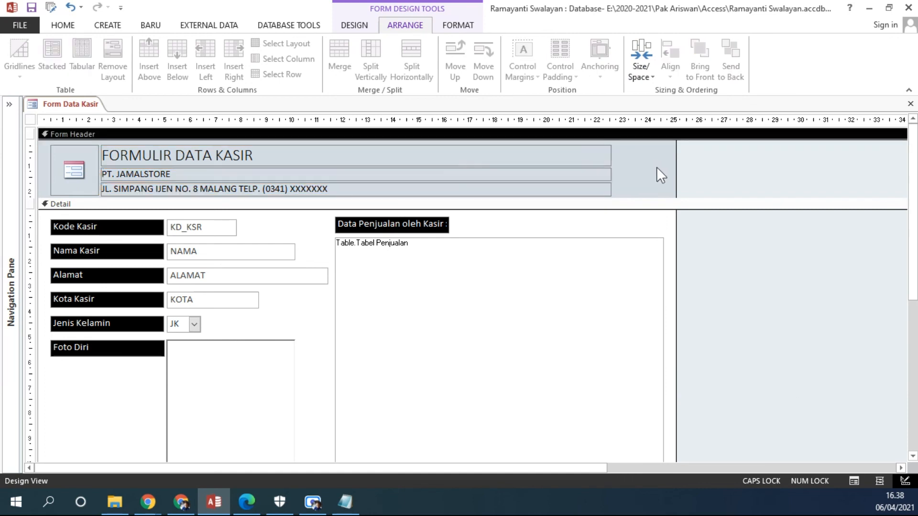
drag(634, 173, 217, 182)
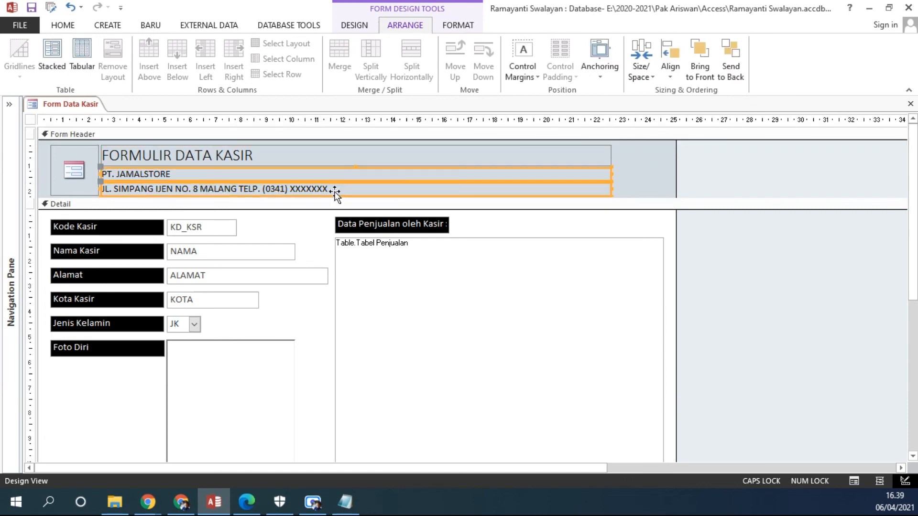
click(646, 174)
drag(629, 172, 416, 183)
click(630, 173)
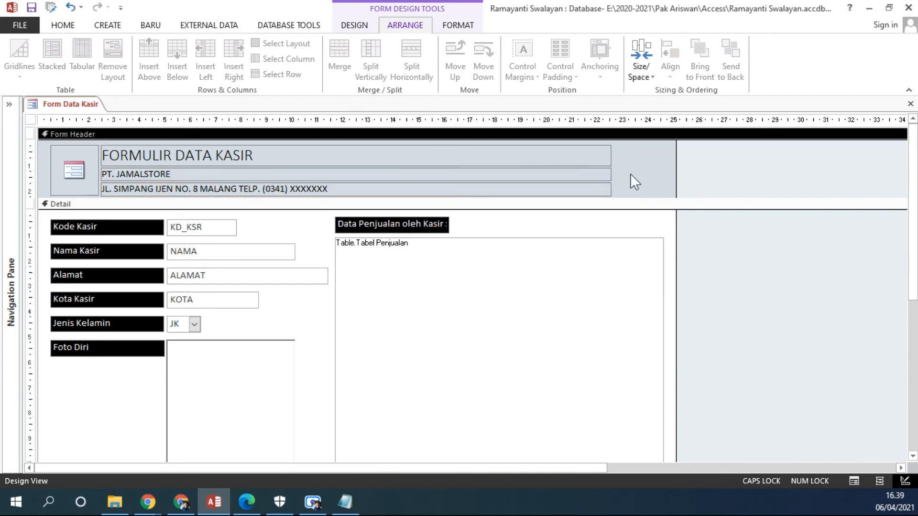
Make the FORMULIR DATA KASIR title label bold and set its font to Arial Black.
click(529, 159)
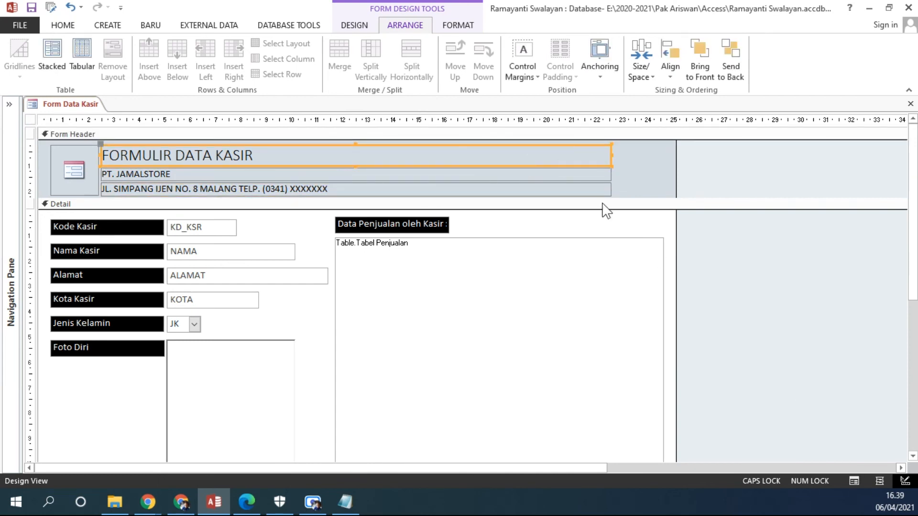
click(63, 25)
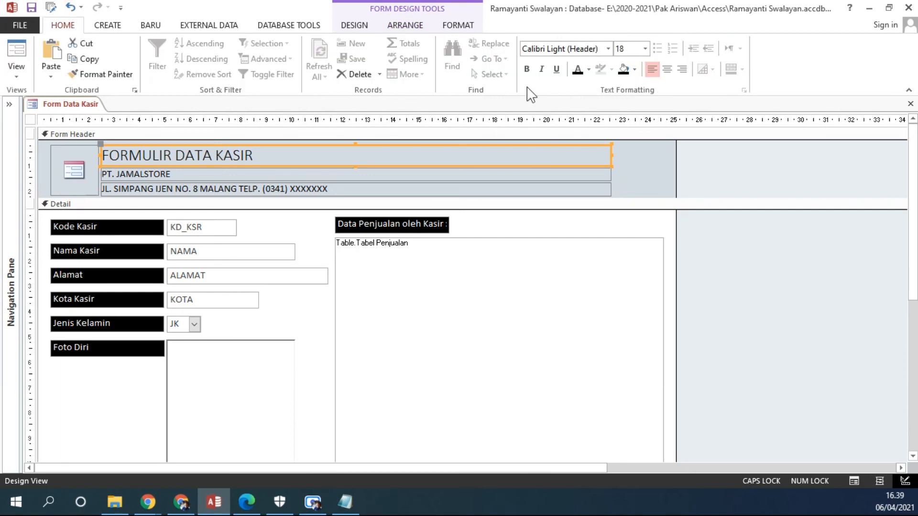
click(527, 70)
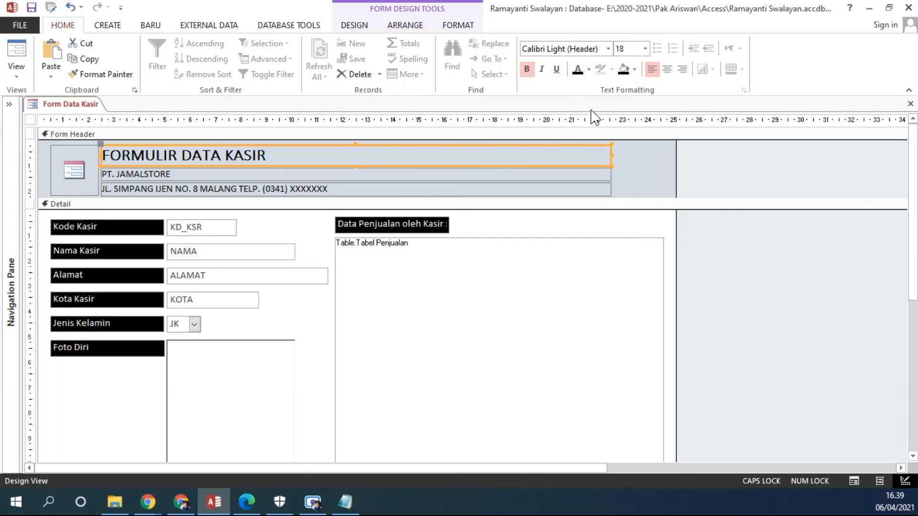
click(607, 49)
mouse_move(704, 82)
mouse_down()
mouse_move(701, 91)
mouse_move(702, 82)
mouse_up()
scroll(621, 229, down, 1)
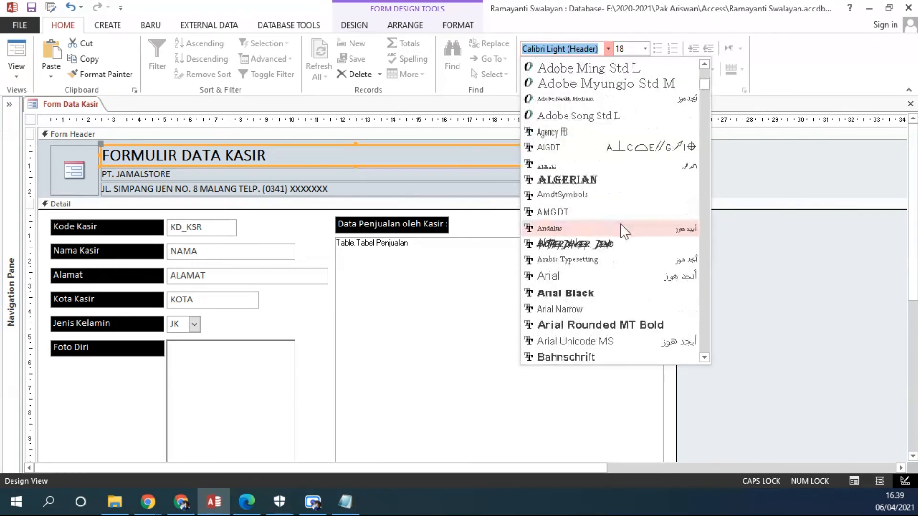
click(568, 293)
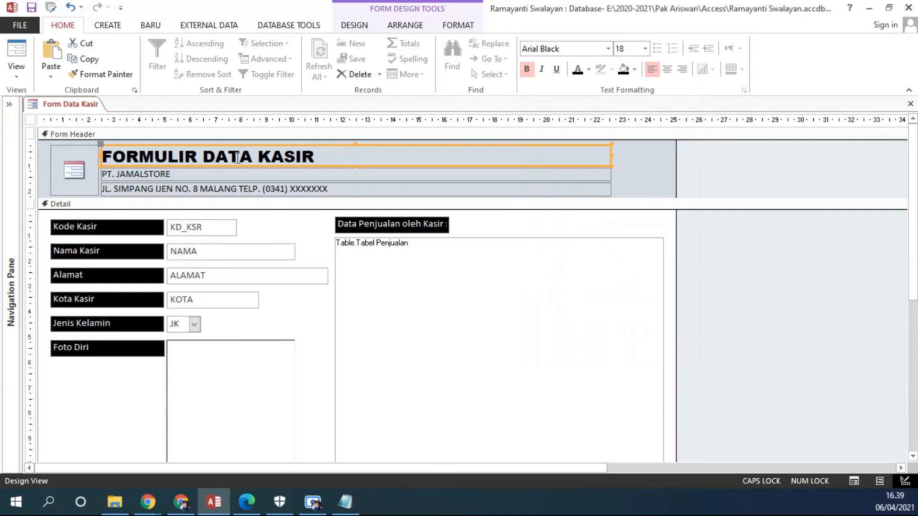
Duplicate the form title label in the Form Header and set the copy's font color to red.
click(231, 175)
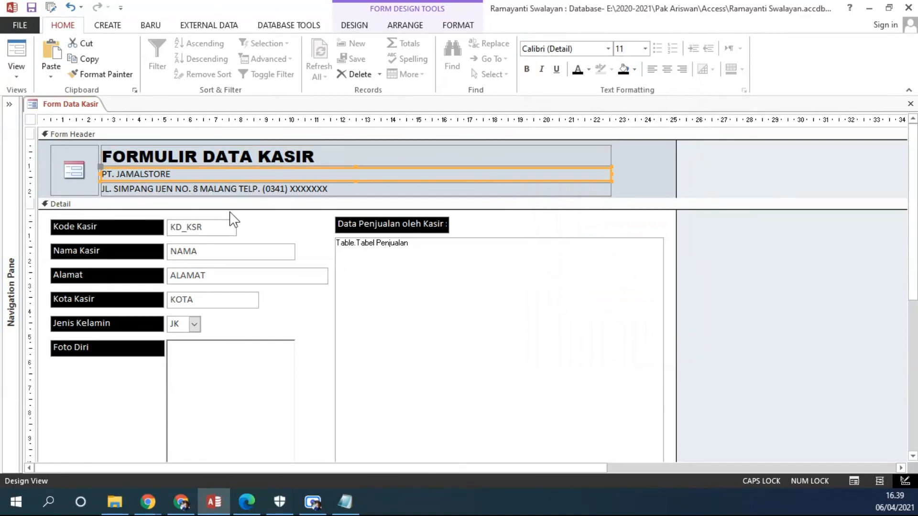
click(316, 159)
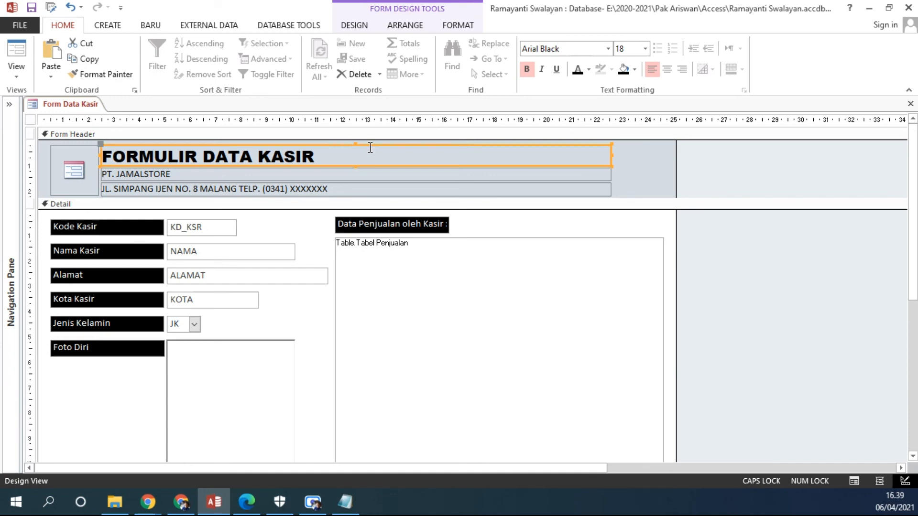
key(ctrl+v)
drag(352, 173, 370, 154)
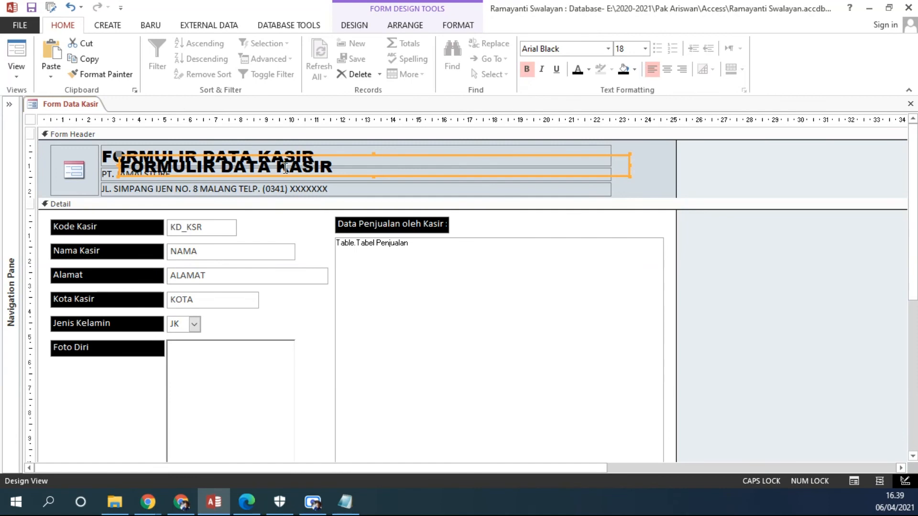
click(588, 70)
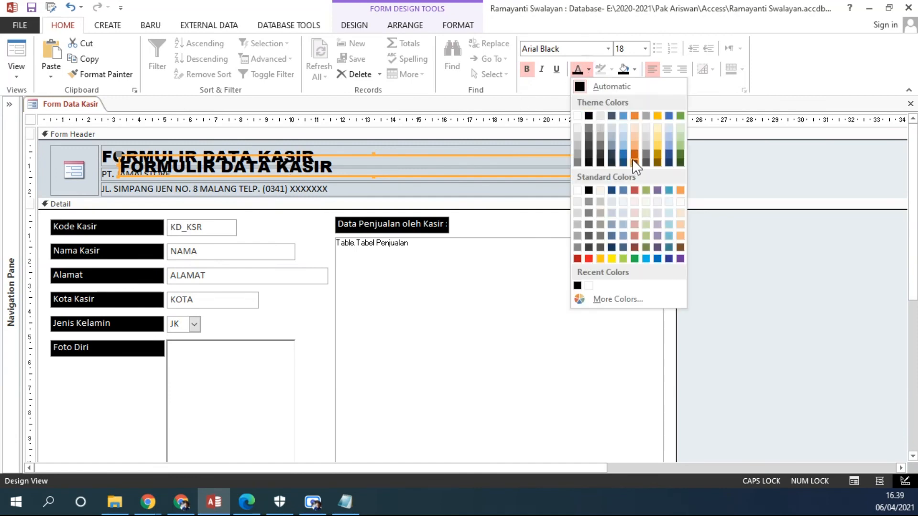
click(589, 258)
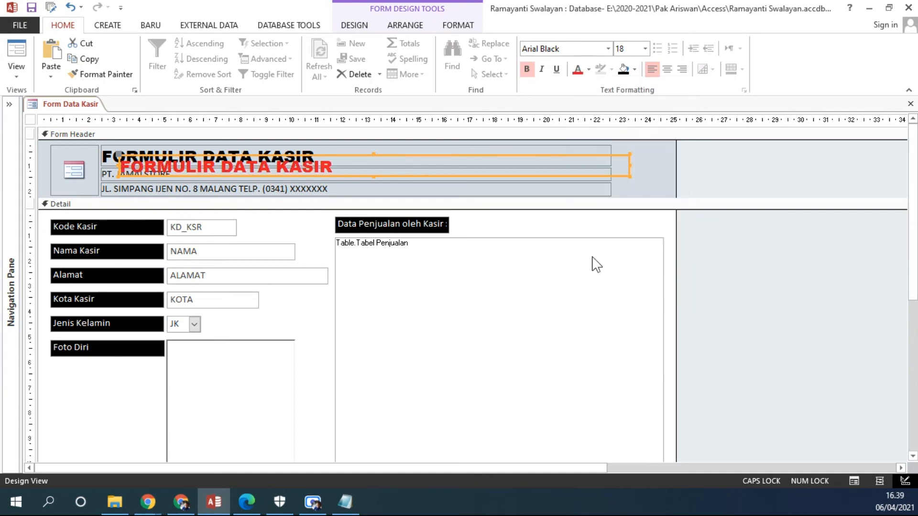
Move the red title copy over the black original, offset slightly up and to the left to create a shadow effect.
drag(409, 154, 392, 142)
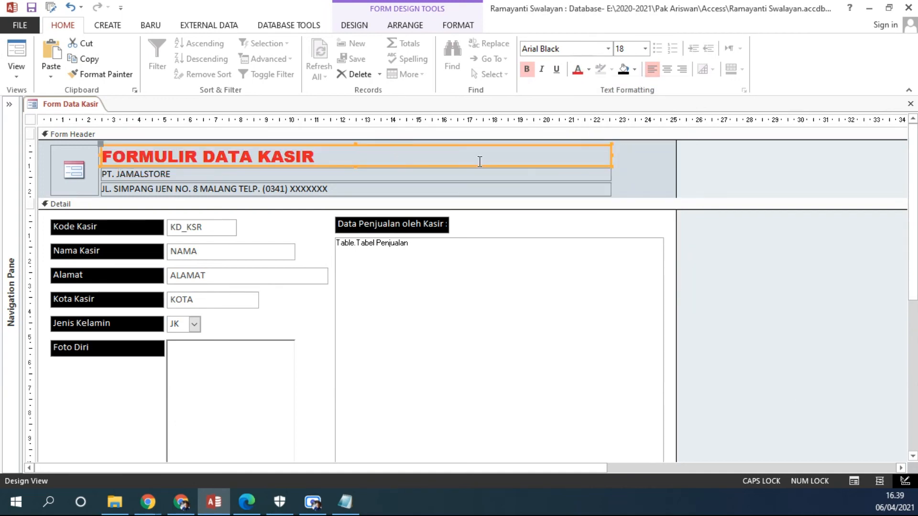
key(Up)
key(Up)
key(Left)
key(Left)
key(Left)
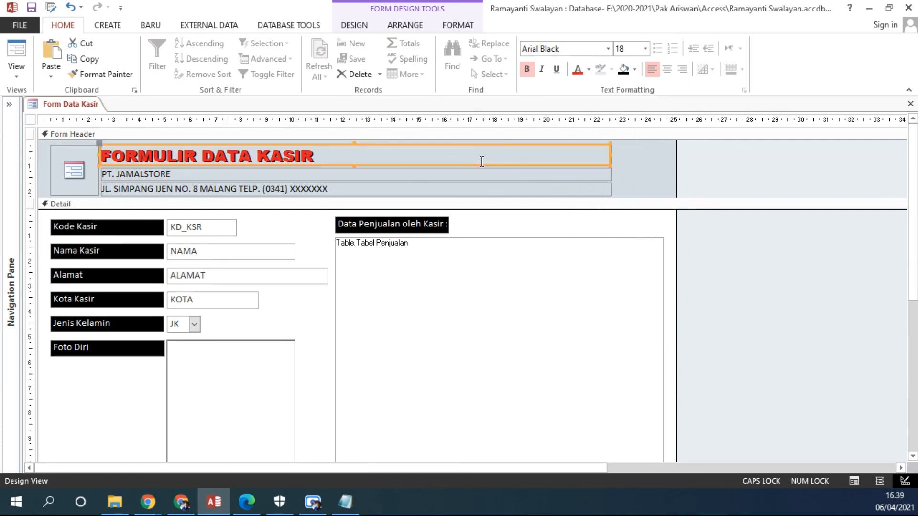
key(Down)
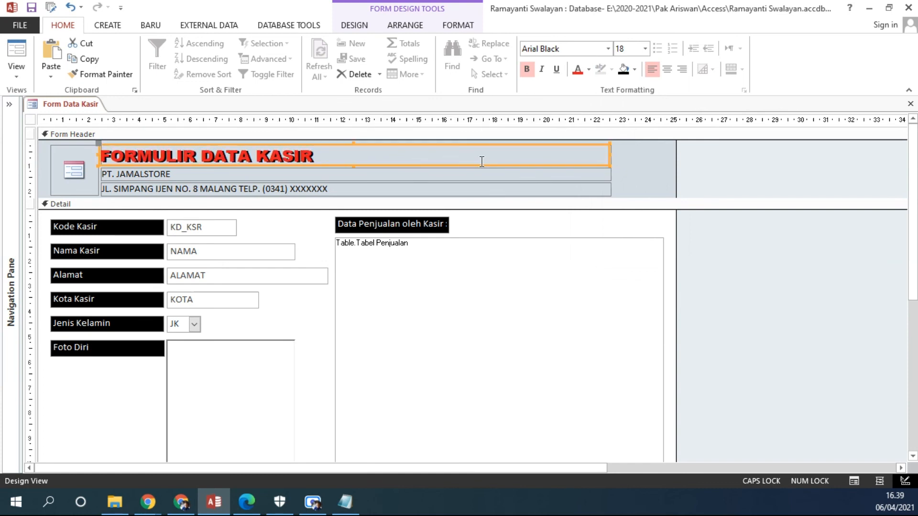
key(Up)
key(Up)
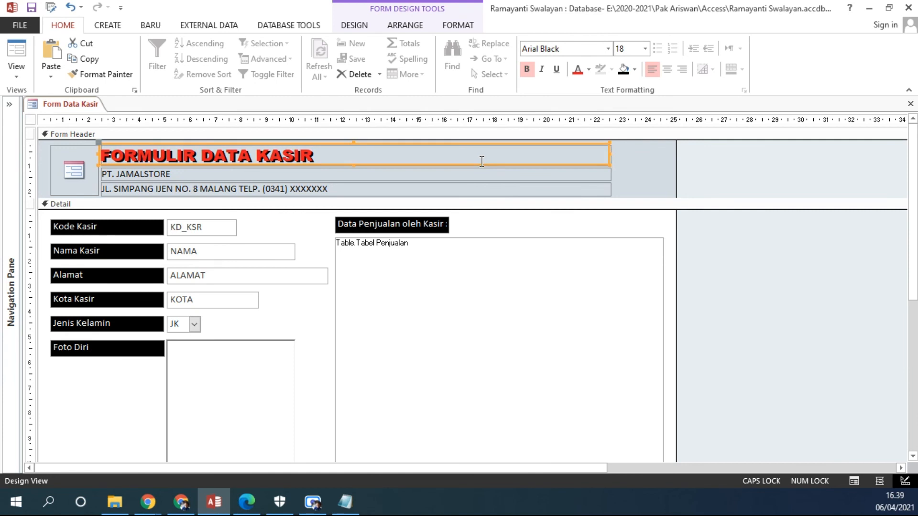
key(Down)
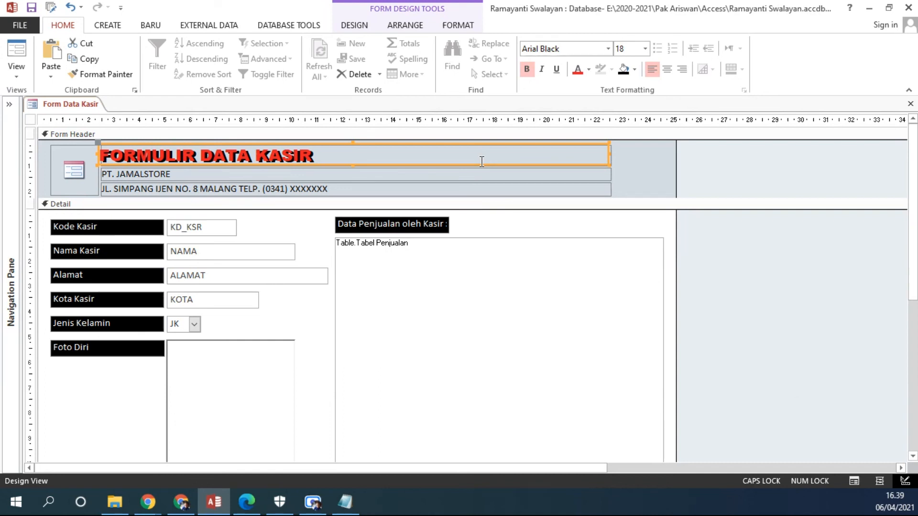
key(Up)
key(Down)
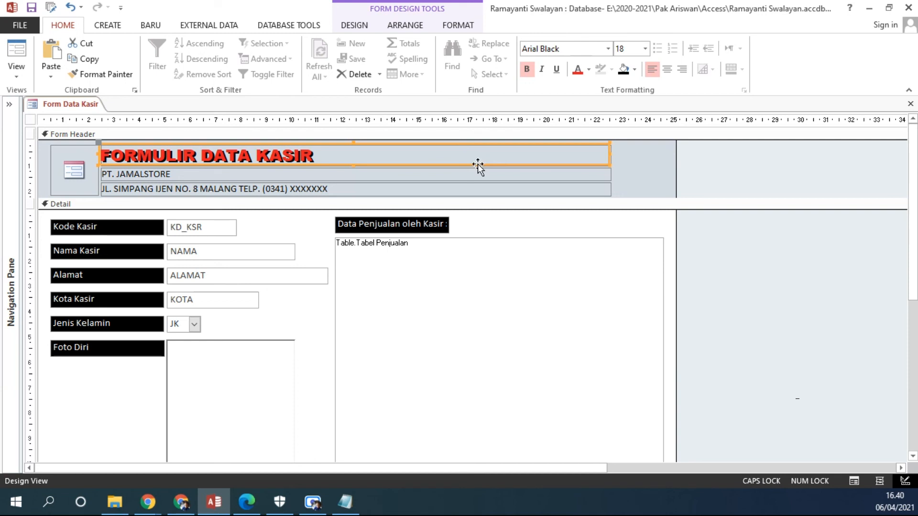
Make the PT. JAMALSTORE label bold and display the form in Form View.
click(412, 177)
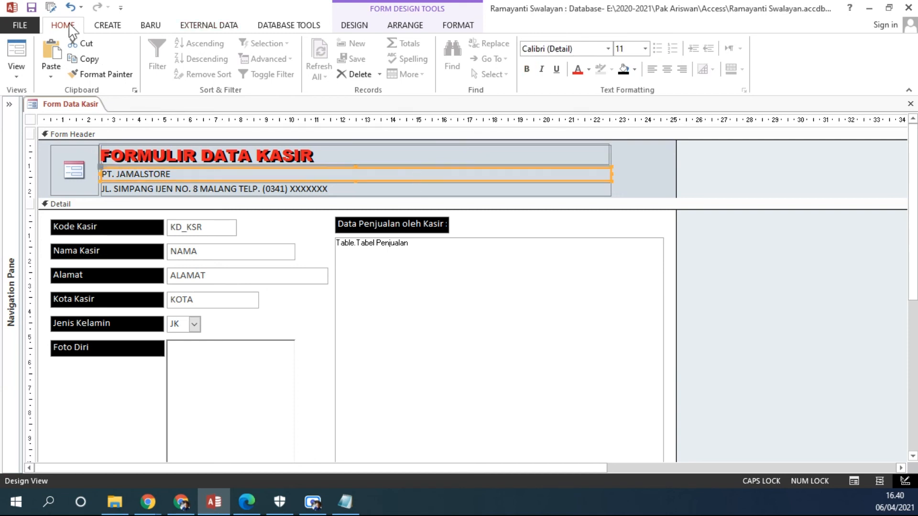
click(524, 72)
click(642, 170)
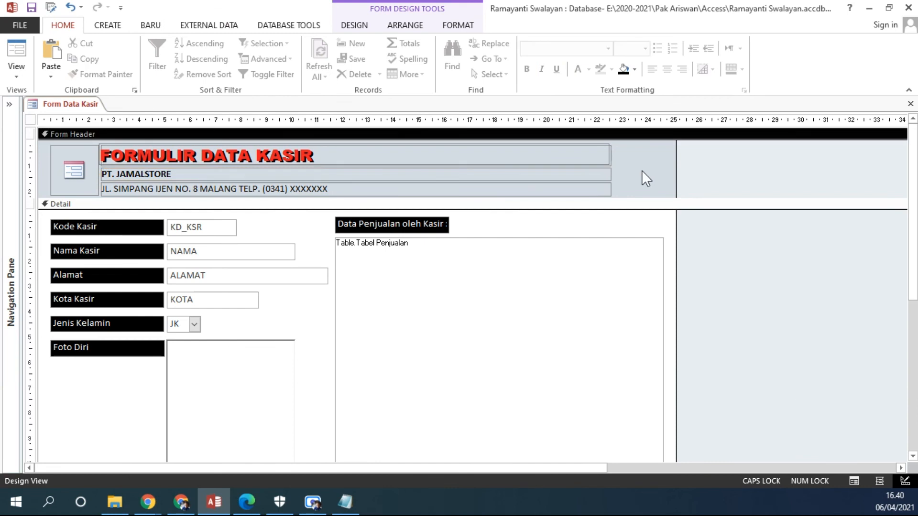
click(19, 71)
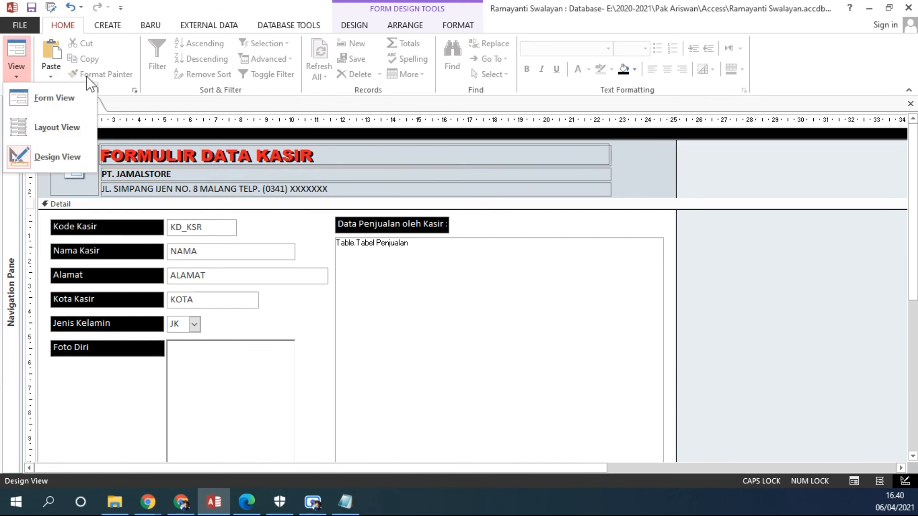
click(55, 99)
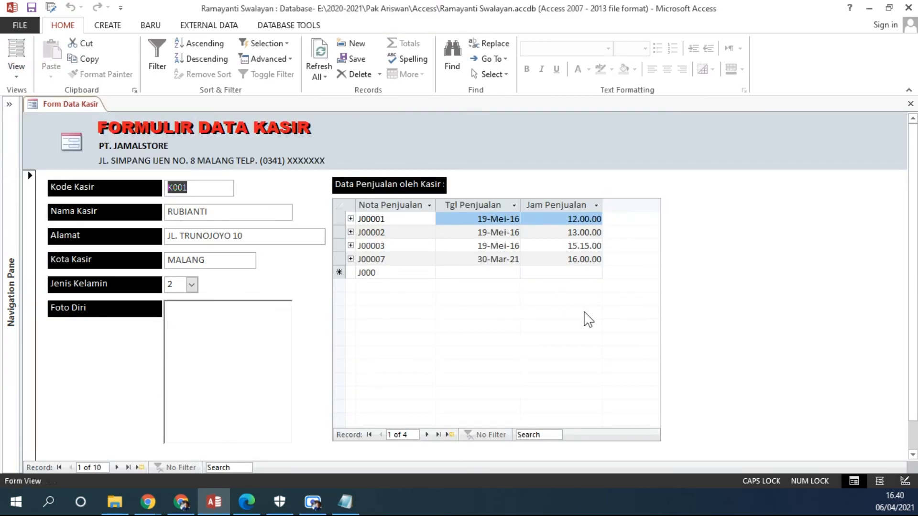